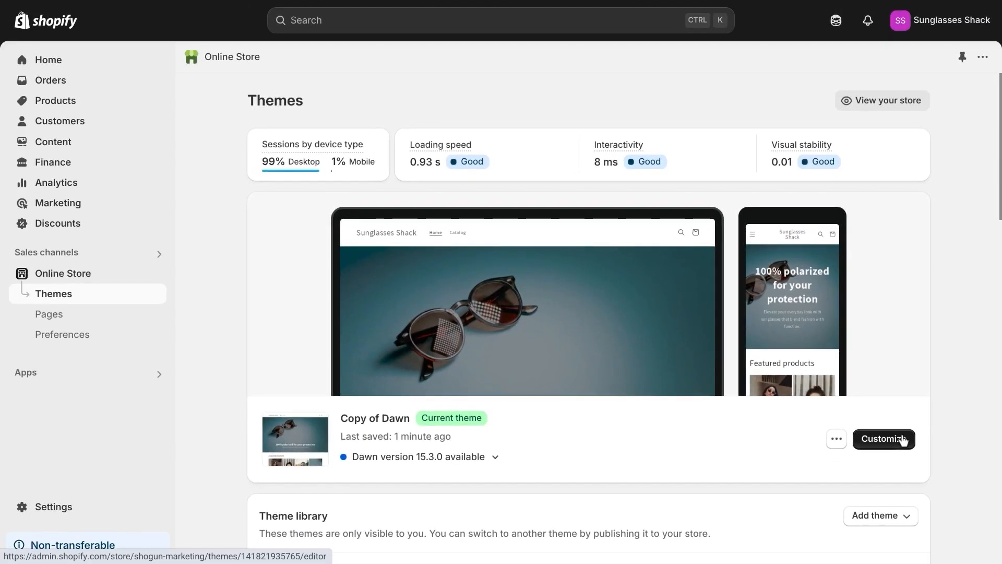
Step: Open the current Copy of Dawn theme for customizing and bring up its list of page templates
click(897, 440)
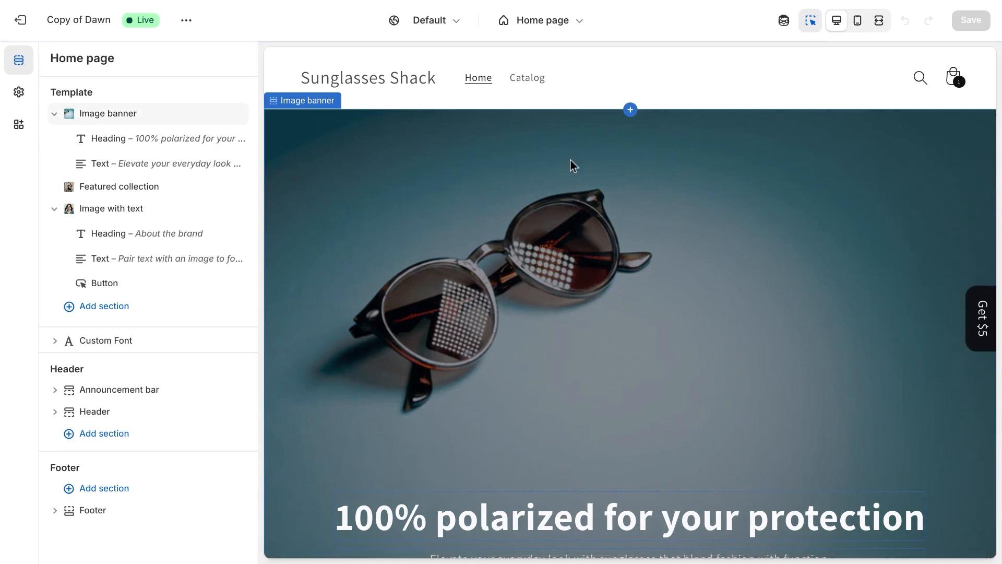
click(556, 27)
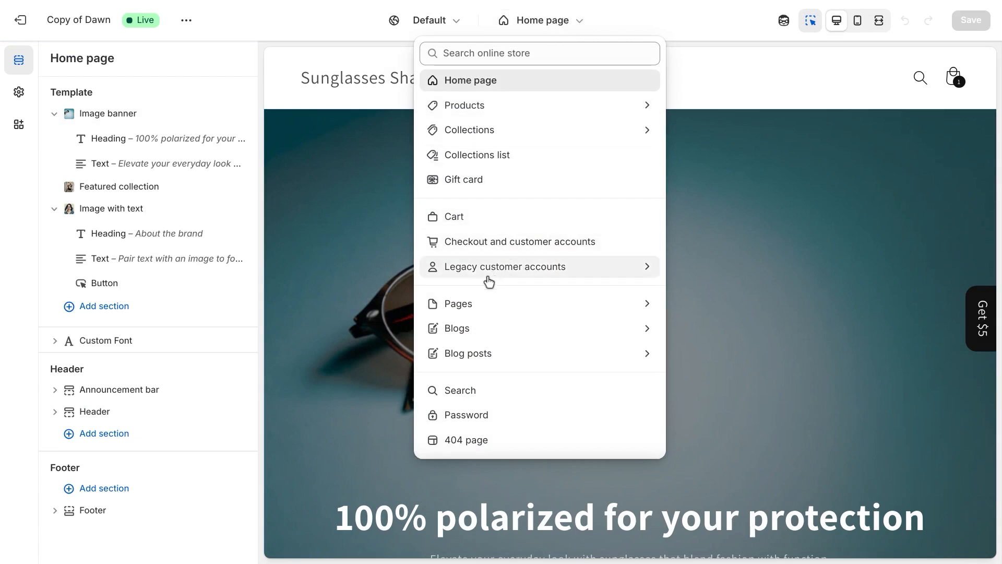
click(462, 304)
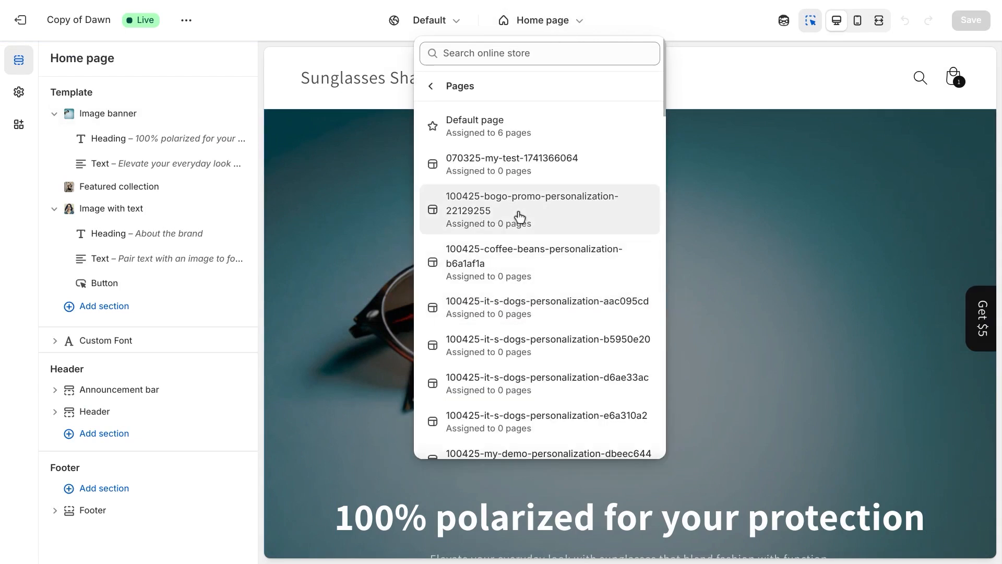
scroll(522, 220, down, 12)
scroll(528, 223, down, 10)
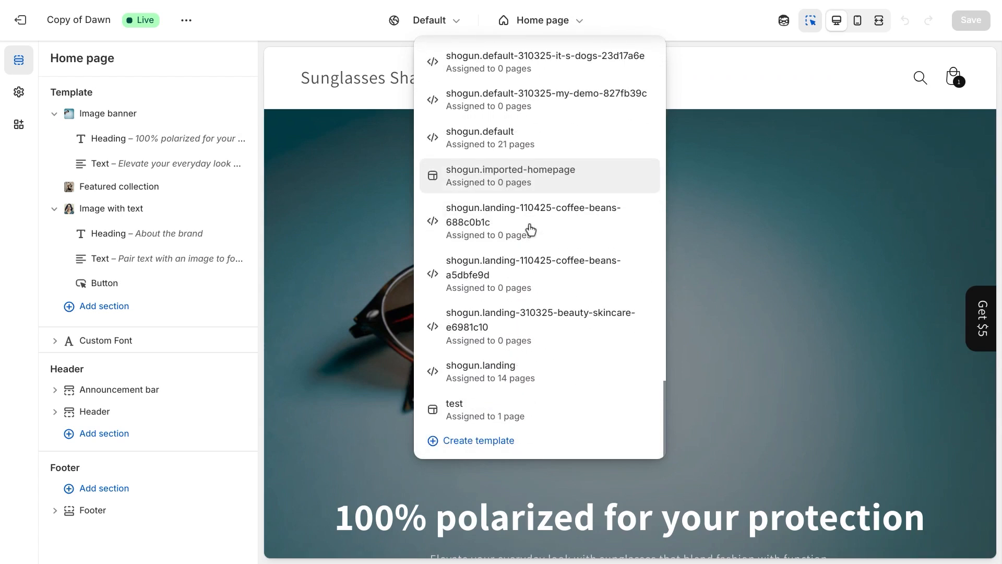
Step: Create a page template named "Landing Page Example" based on Default page
click(450, 440)
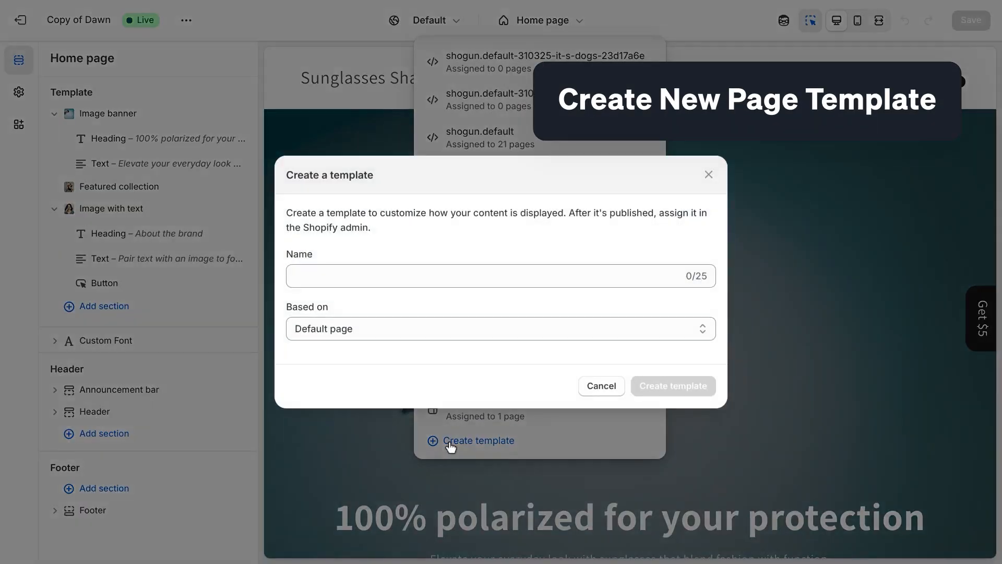
click(360, 277)
text(La)
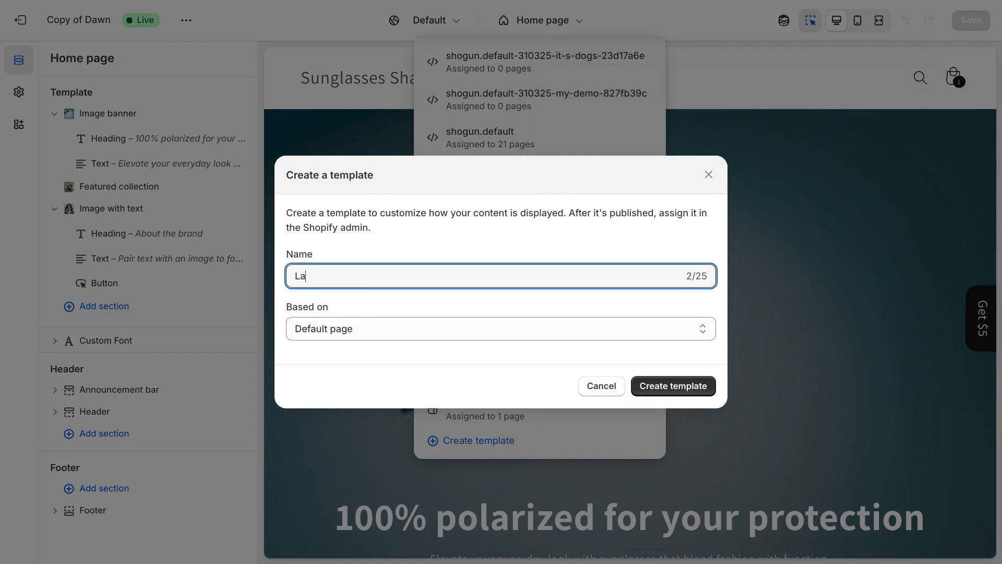
text(nding Page Example)
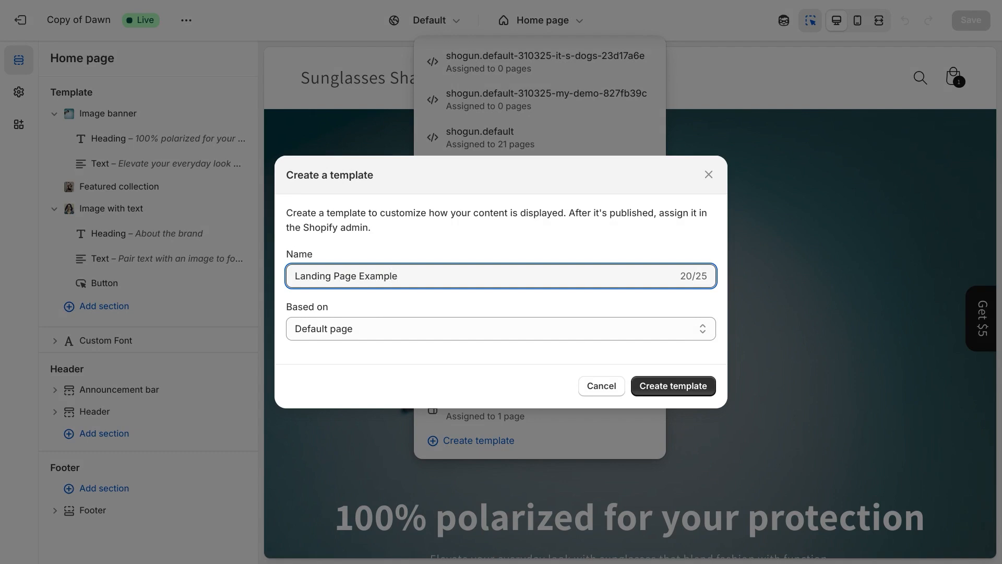
click(693, 388)
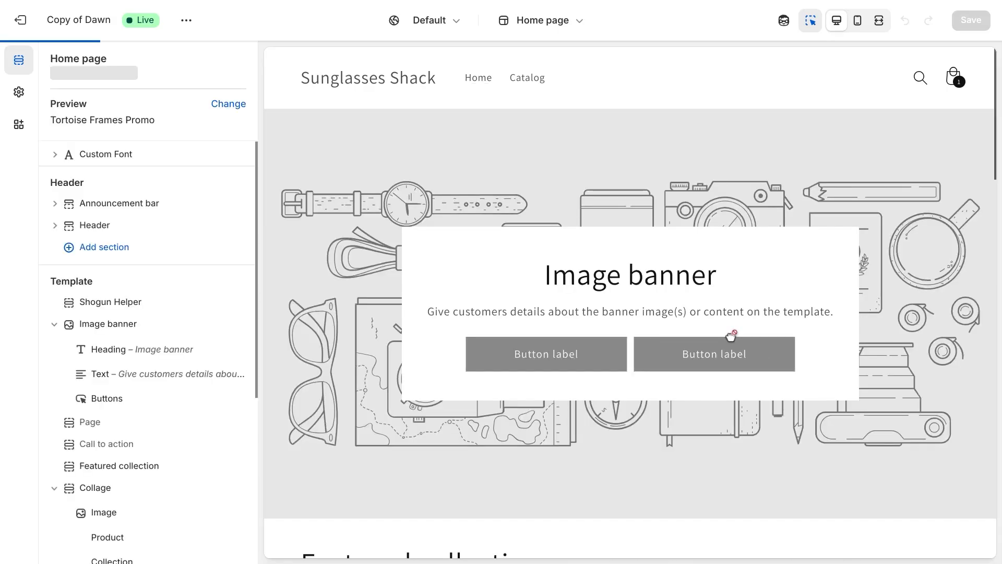
Step: Remove the Image banner, Featured collection, Collage and Collapsible content sections from the landing page template
click(322, 140)
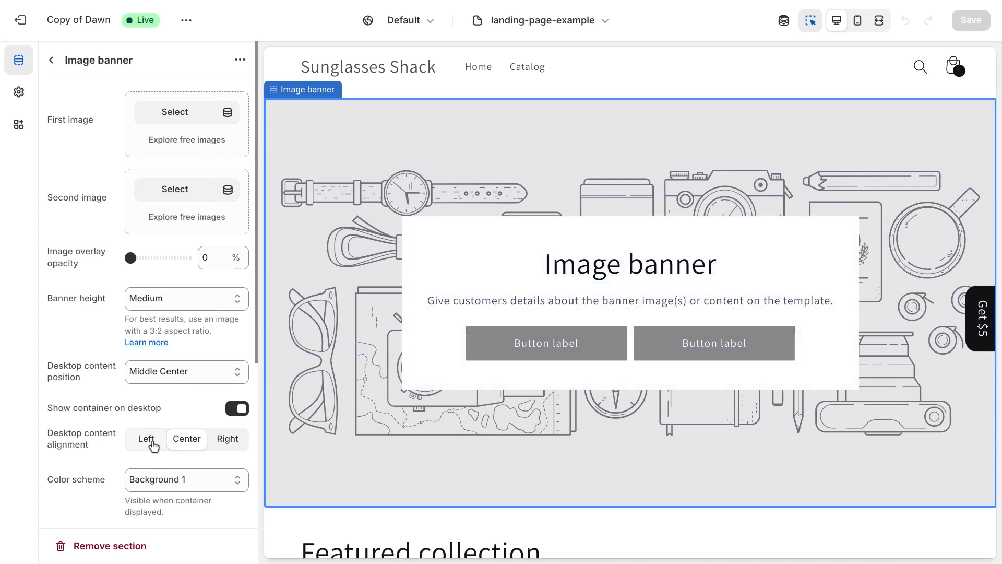
click(86, 543)
click(320, 146)
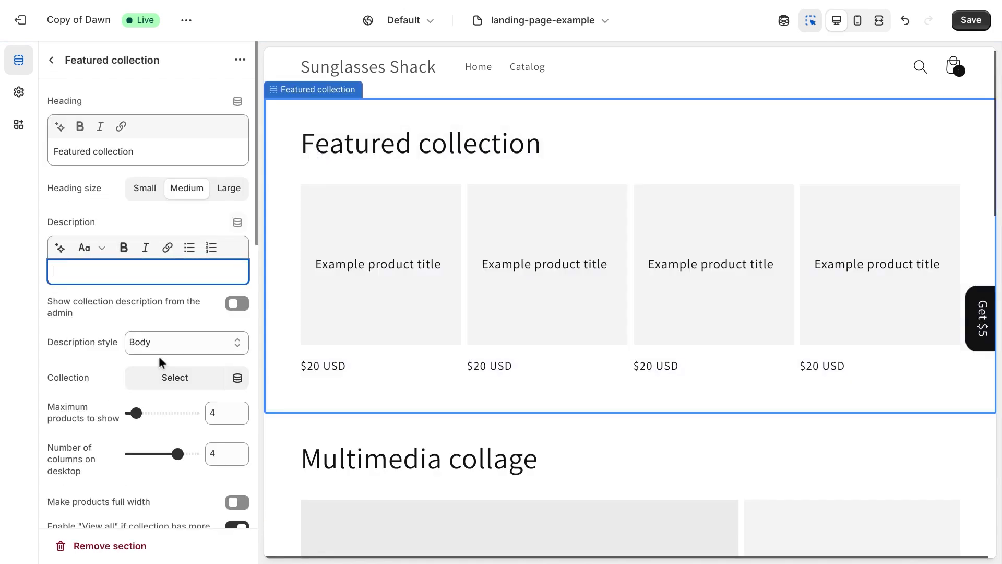
click(134, 542)
click(303, 146)
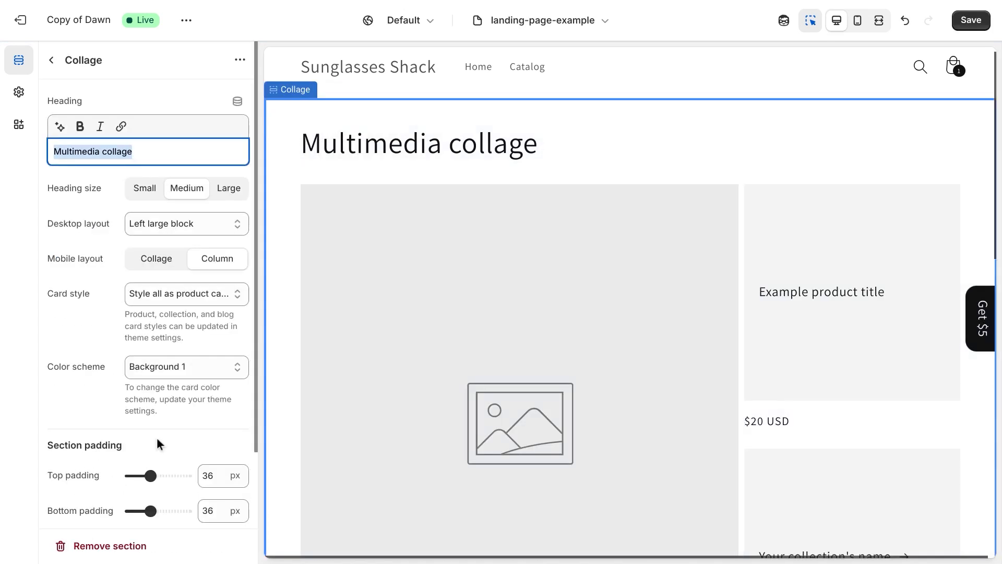
click(86, 546)
click(322, 183)
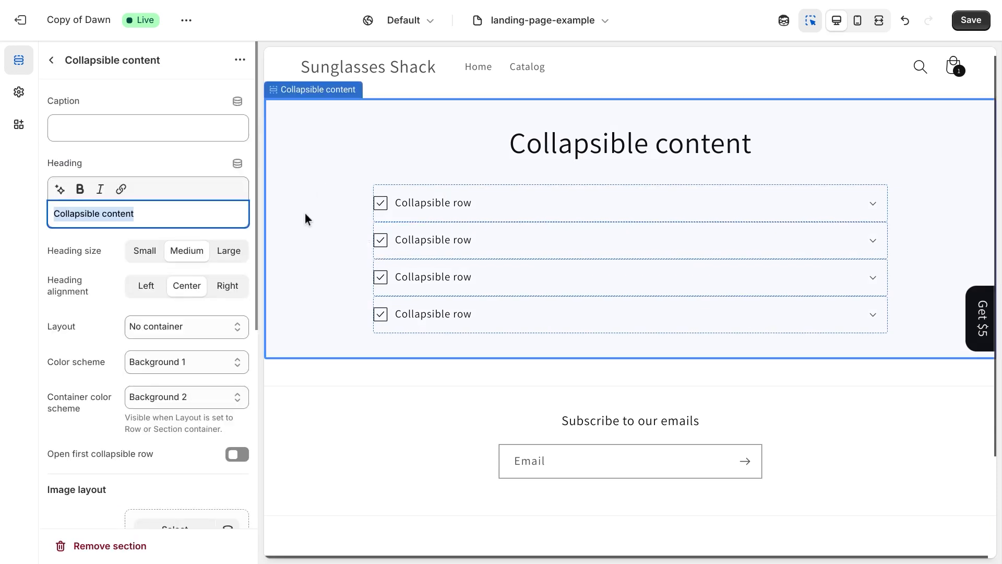
click(130, 543)
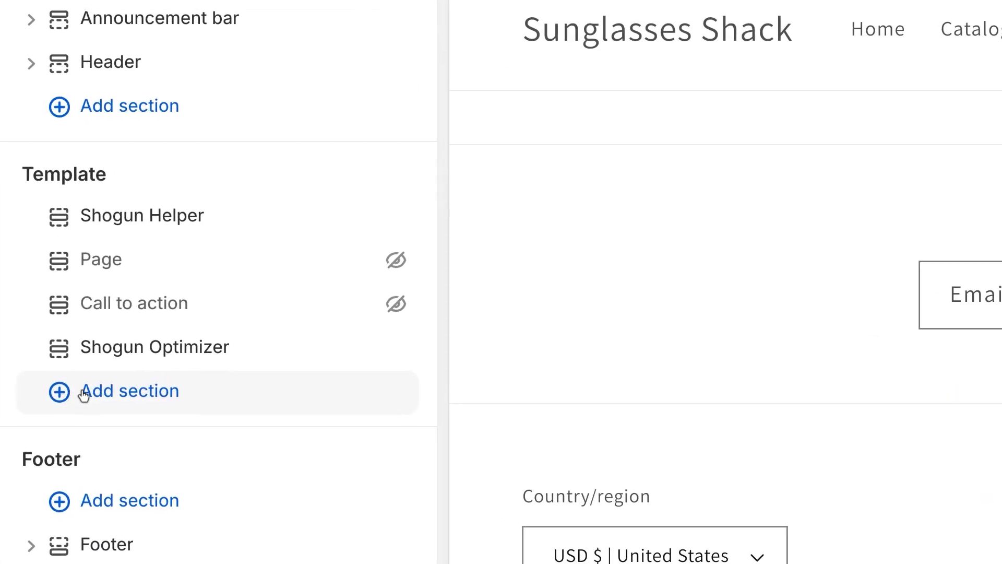
Step: Add an Image with text section to the template and give it a large heading reading "CHECK OUT [first name]'S FAVORITE GLASSES"
click(167, 391)
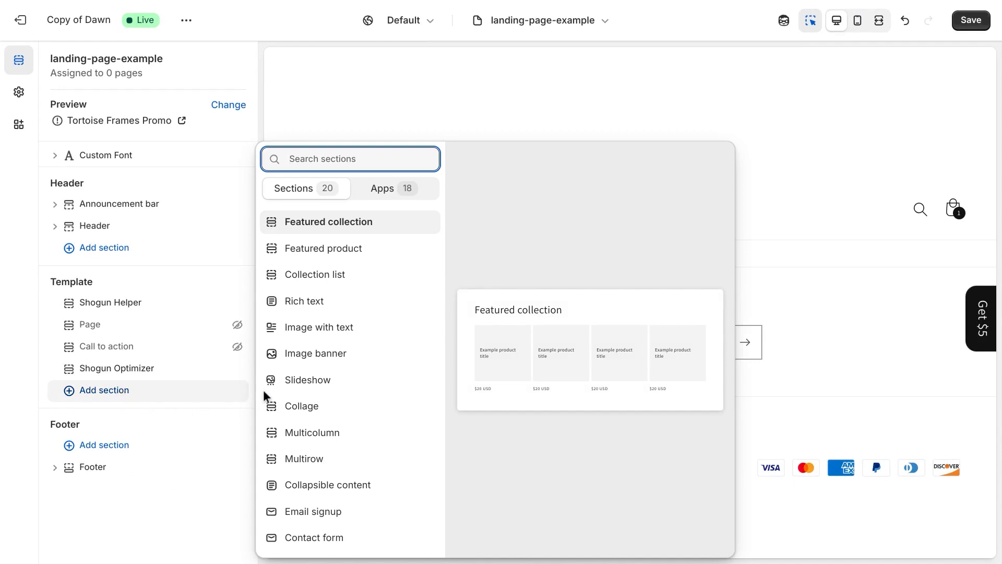
click(312, 334)
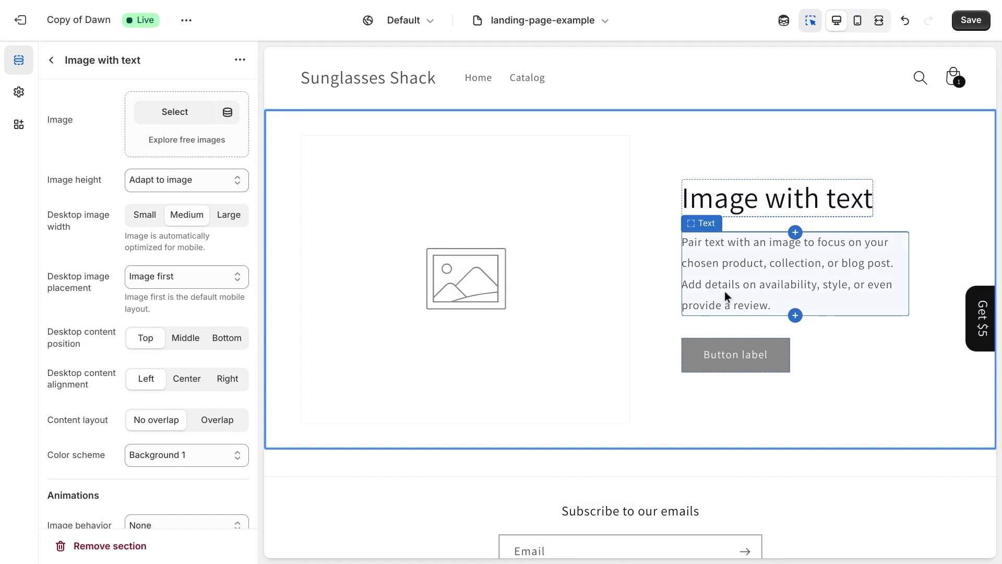
click(775, 202)
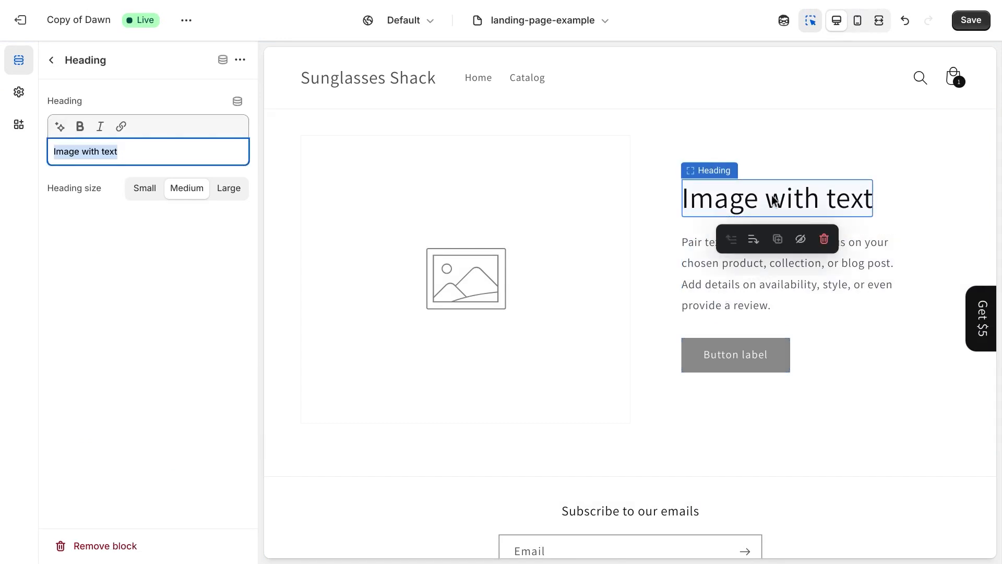
text(CHEC)
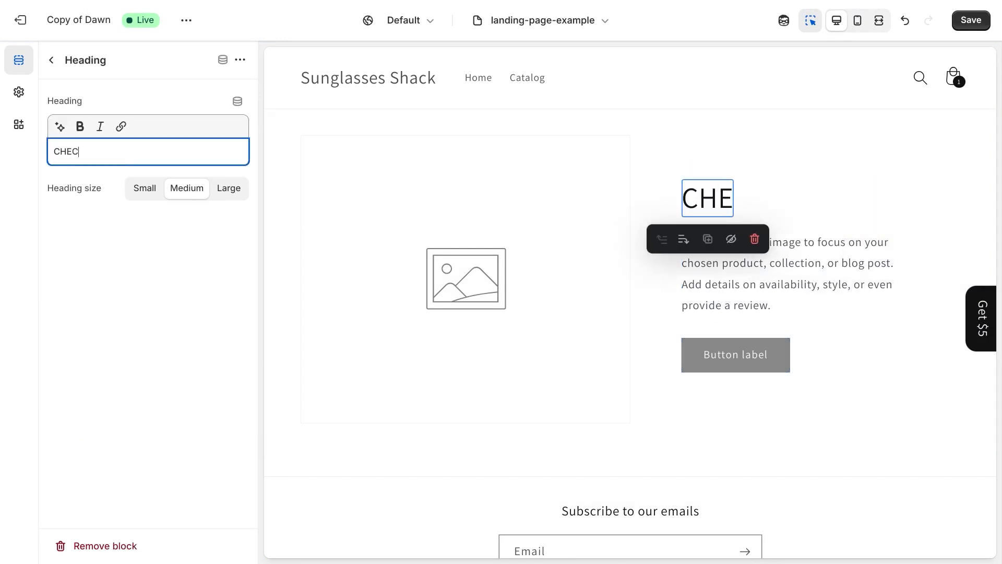
text(K OUT ANNA)
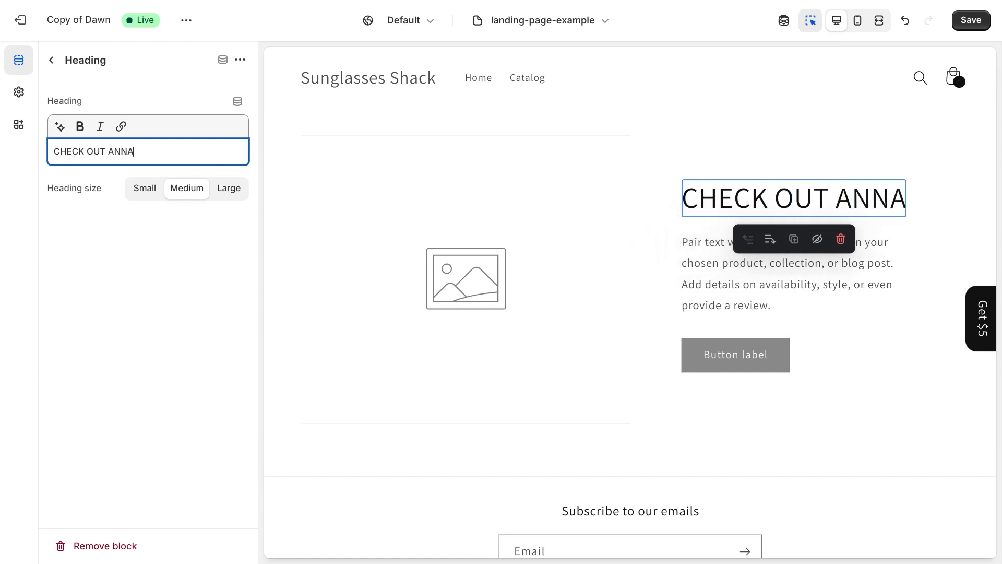
text('S FAVOR)
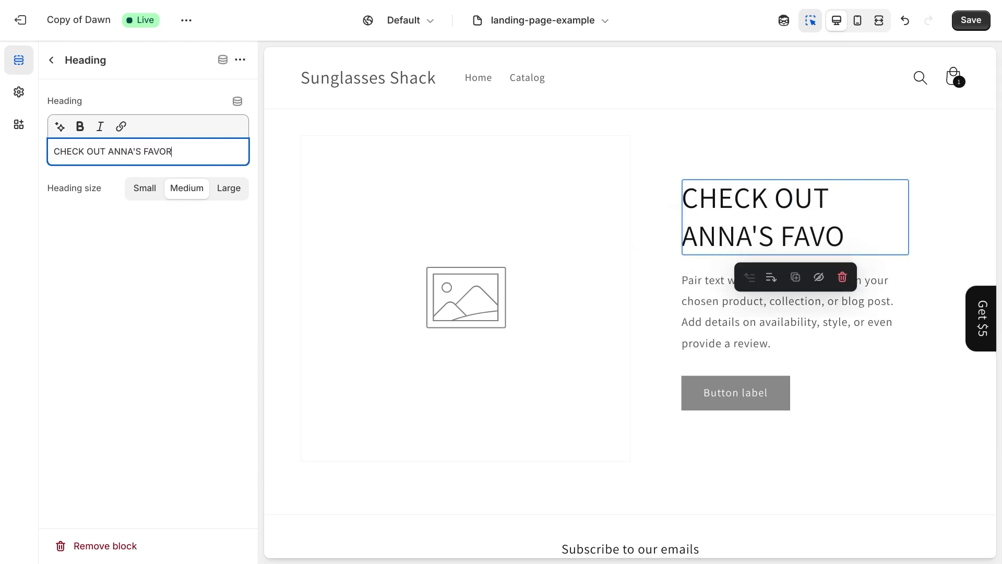
text(ITE GLASSES)
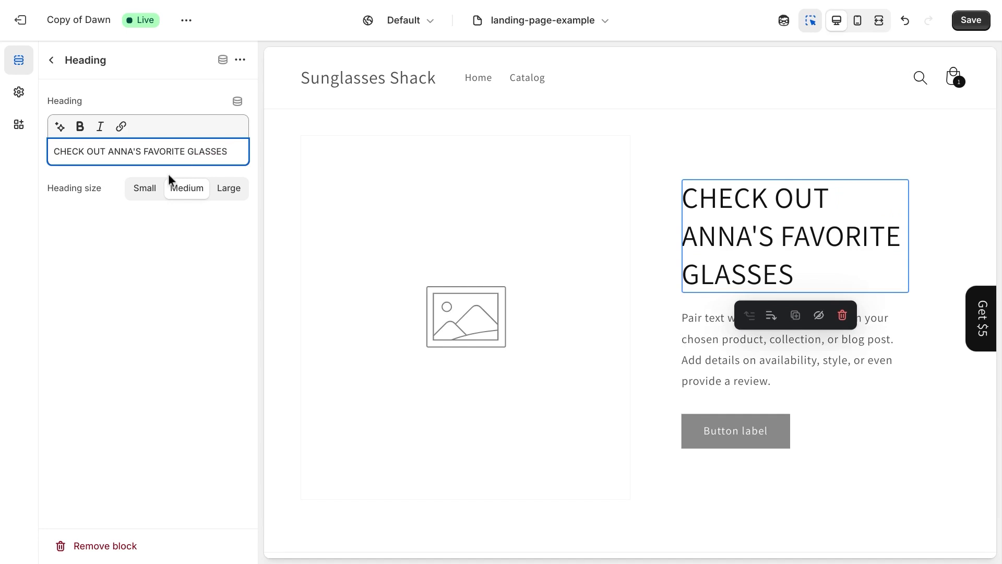
click(227, 193)
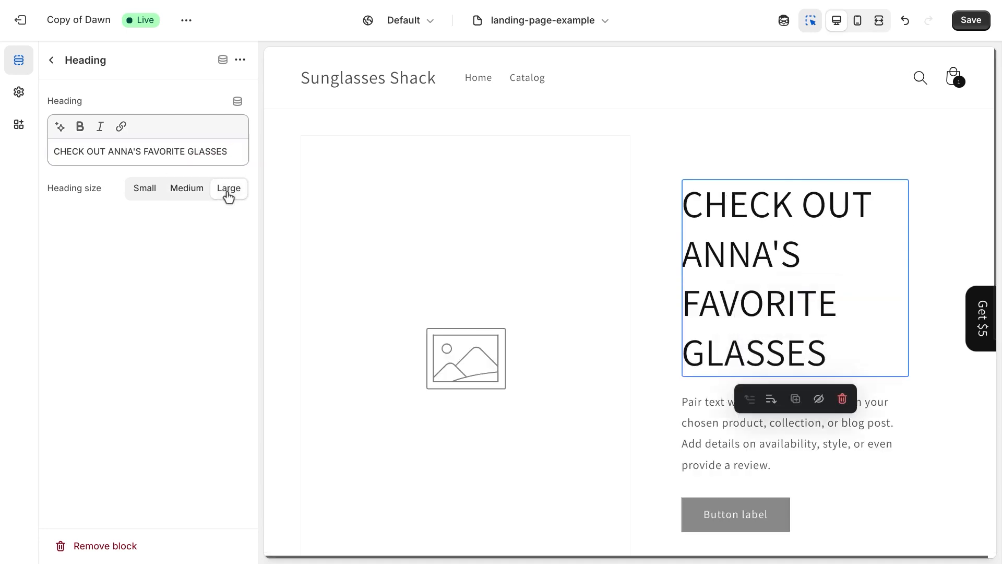
Step: Hide the text block and the button in the Image with text section
click(725, 409)
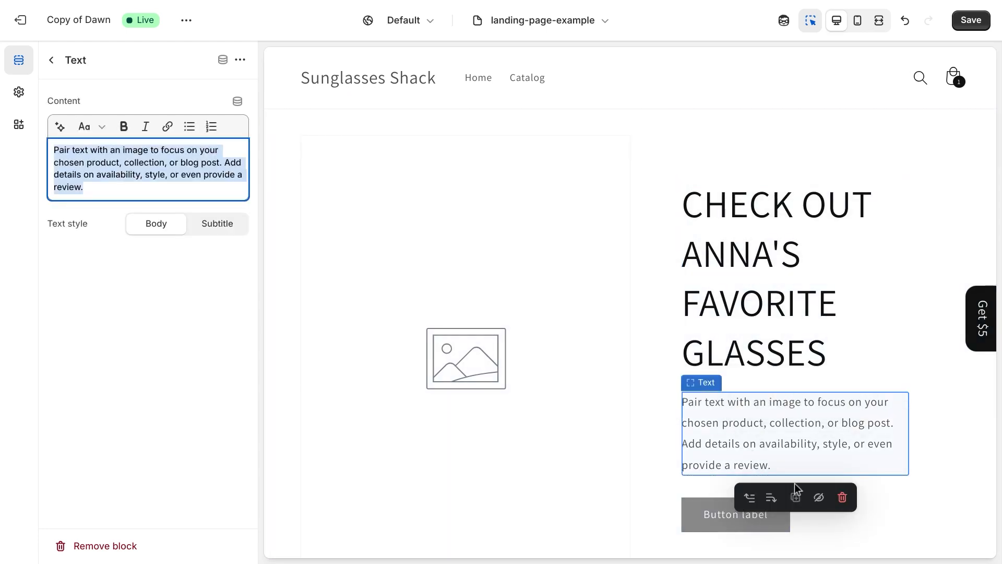
click(818, 497)
click(783, 406)
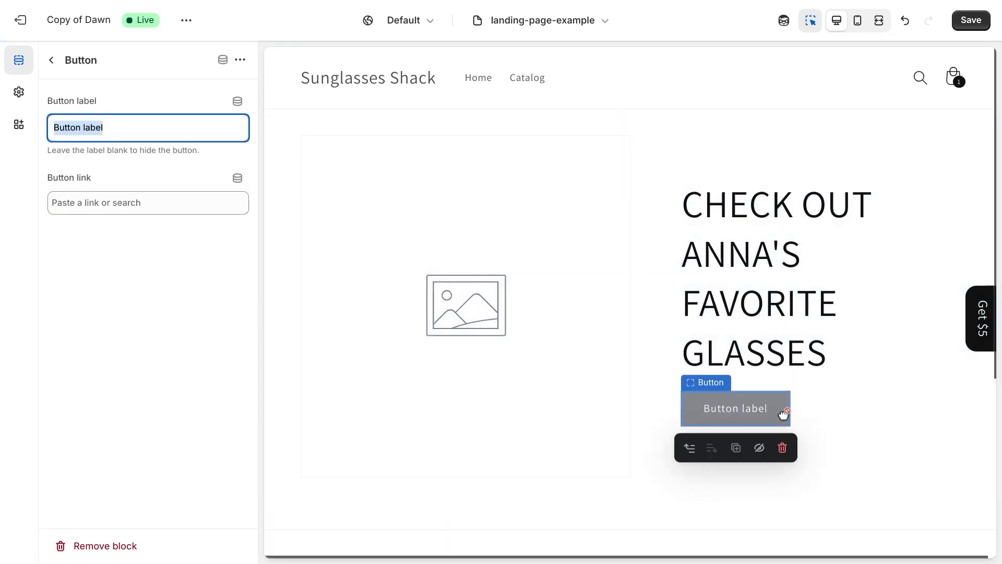
click(759, 447)
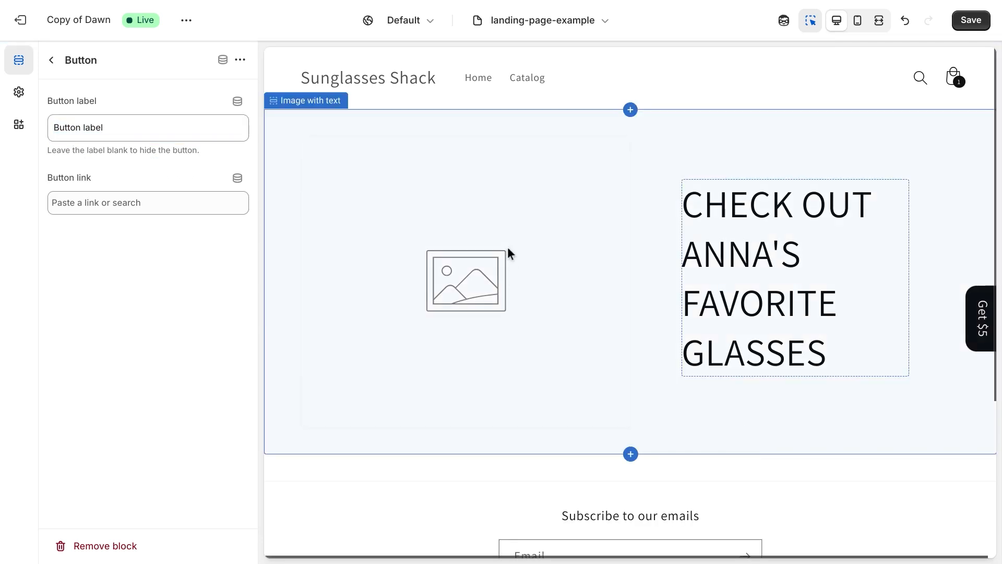
Step: Set the Image with text section's image to the store's JPG photo of a woman trying on sunglasses
click(531, 224)
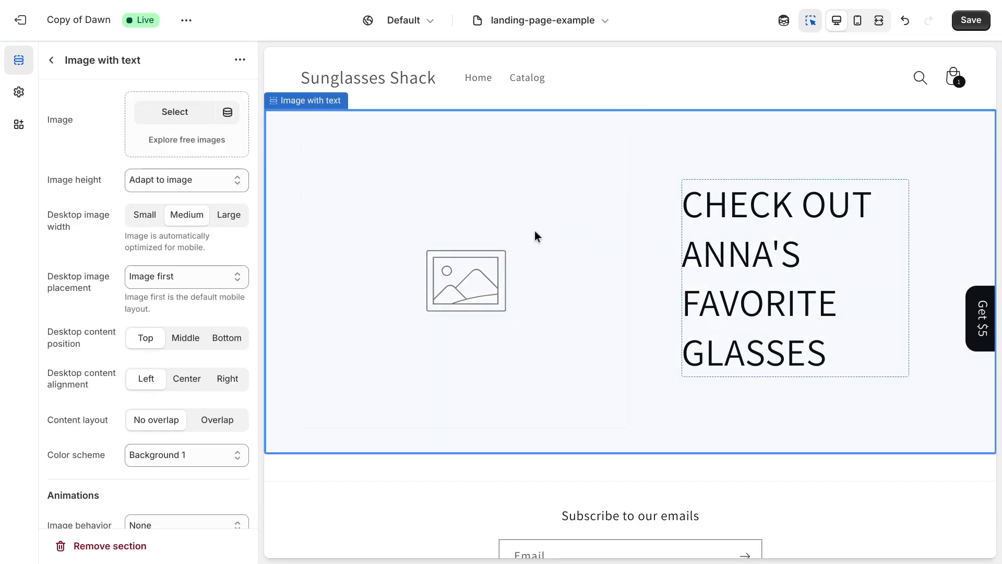
click(175, 112)
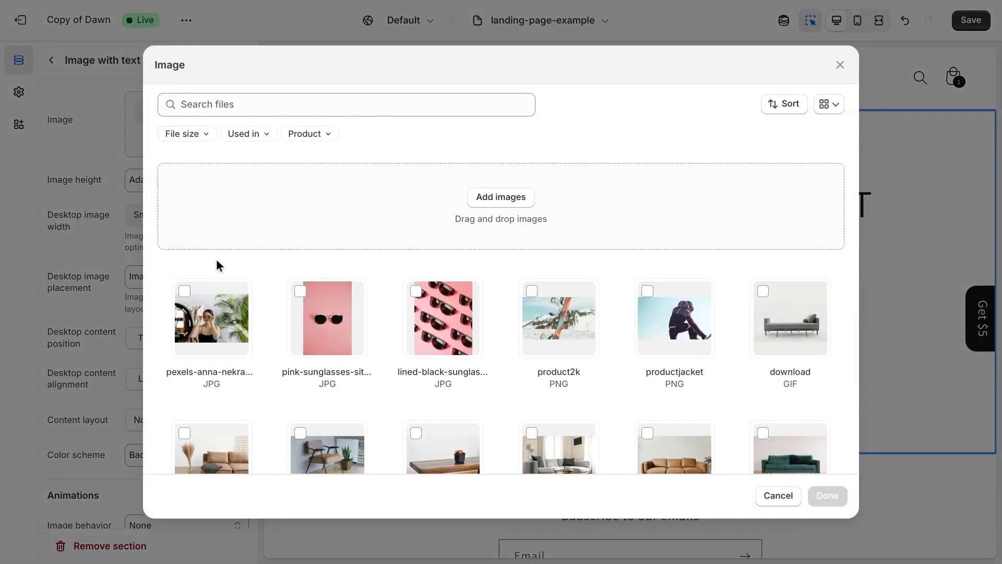
click(224, 321)
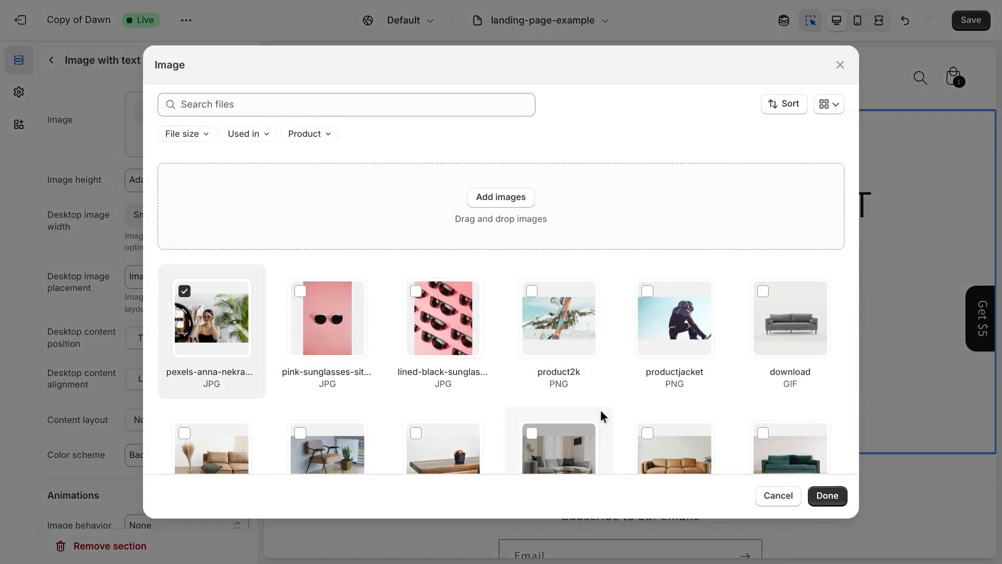
click(828, 496)
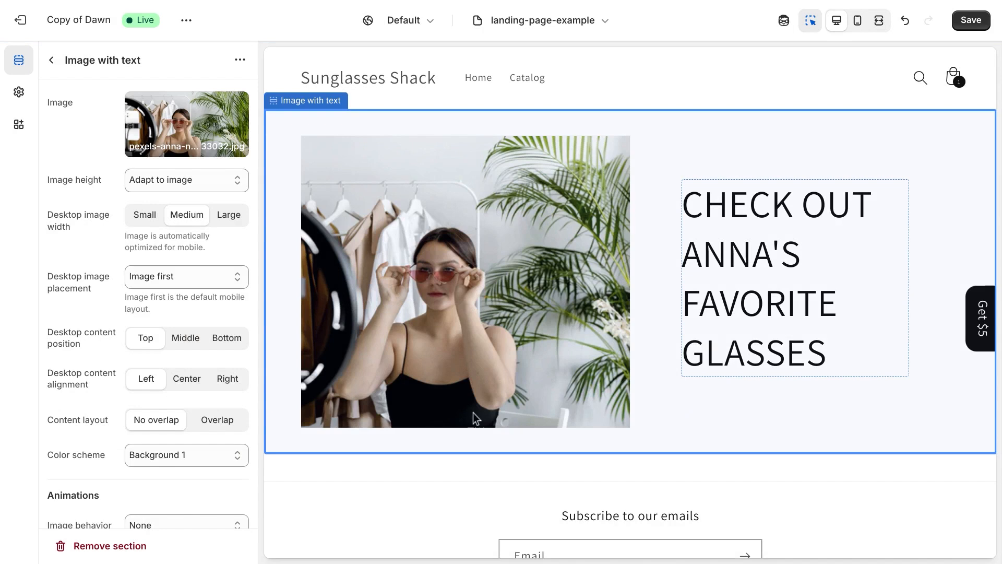
Step: Set the Image with text section's color scheme to Inverse and return to the template's section list
mouse_move(172, 149)
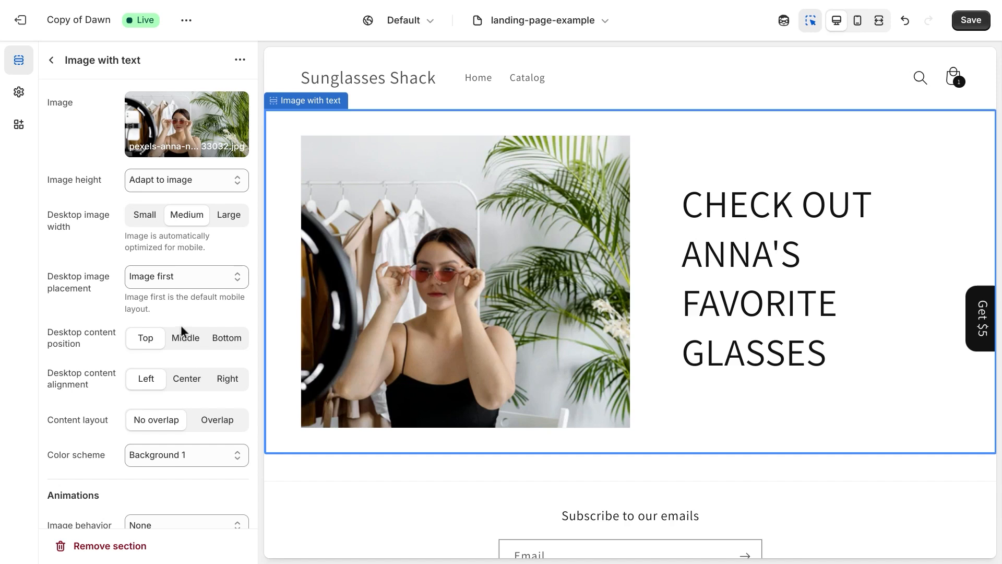
click(189, 454)
click(151, 546)
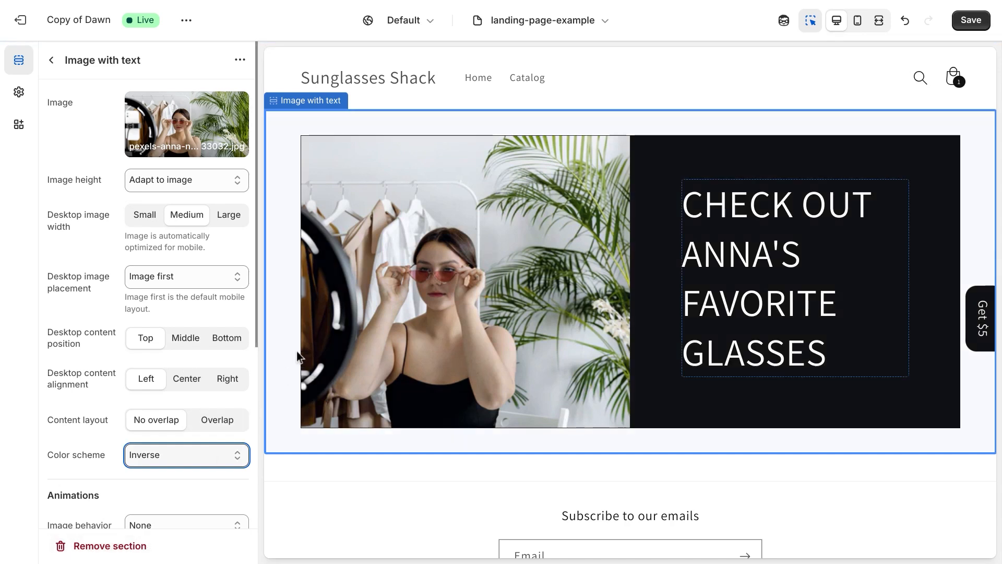
click(52, 61)
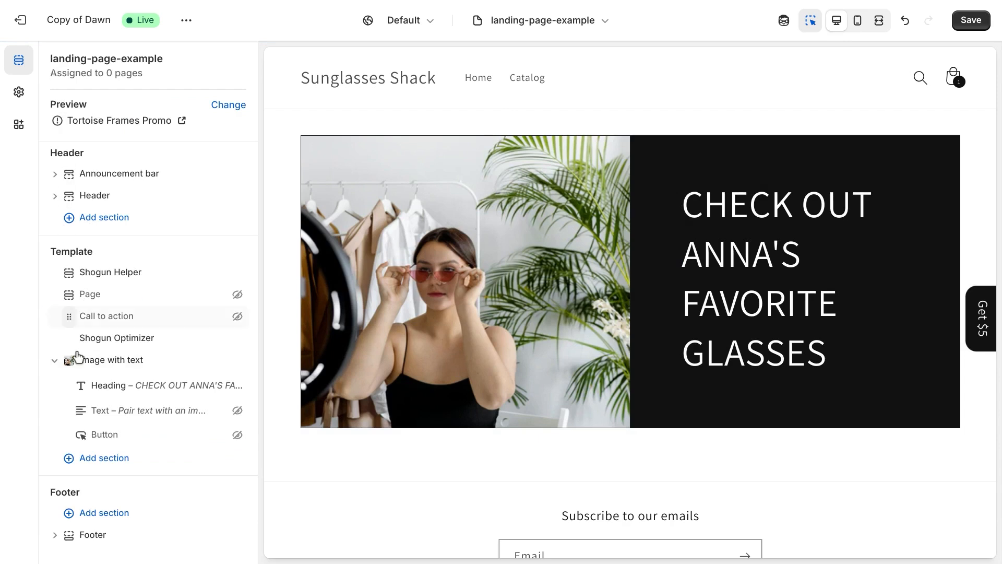
Step: Add a Featured product section to the template and assign The Caterina Cat Eye as its product
click(93, 459)
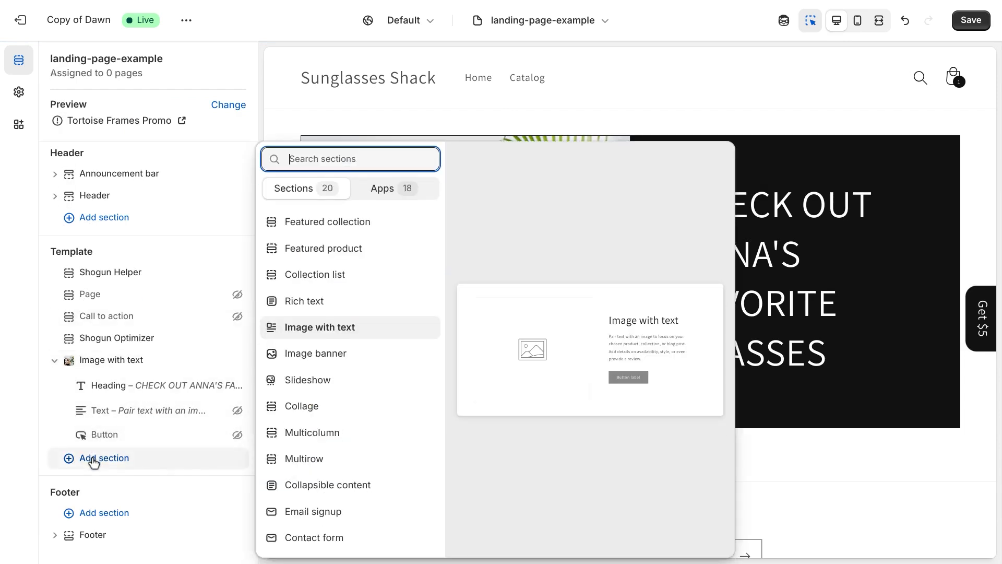
click(334, 250)
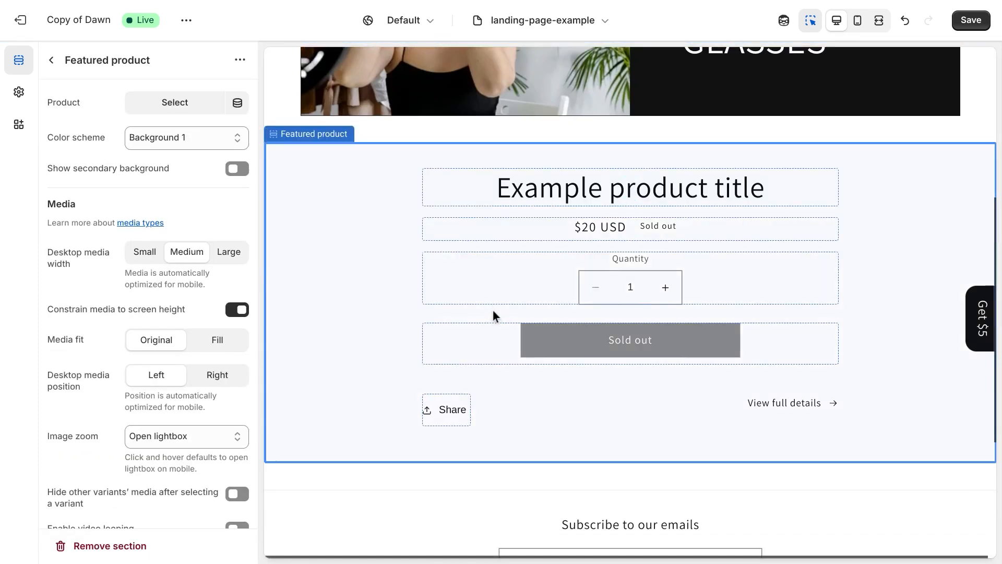
click(174, 102)
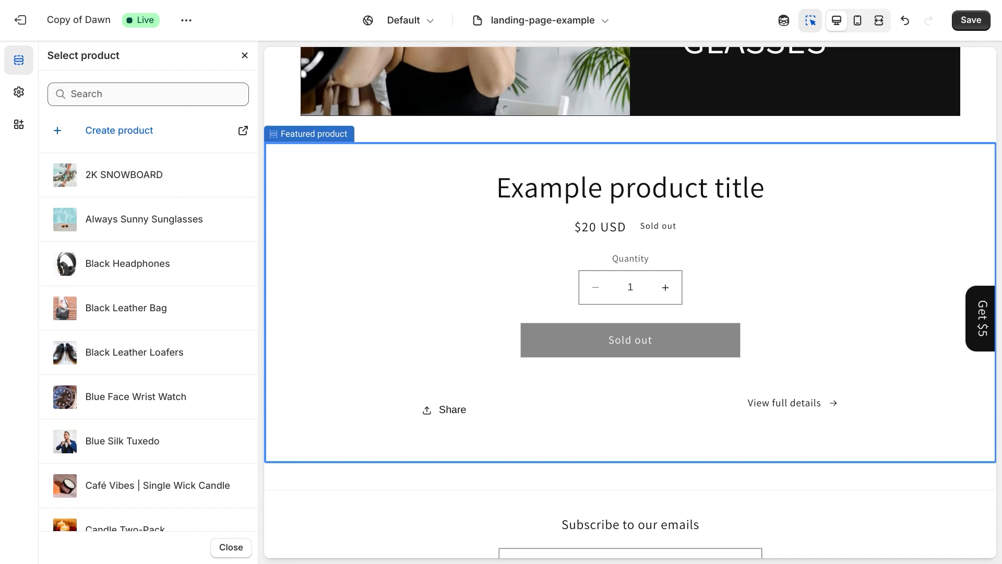
scroll(115, 206, down, 5)
scroll(116, 259, down, 1)
scroll(116, 258, up, 6)
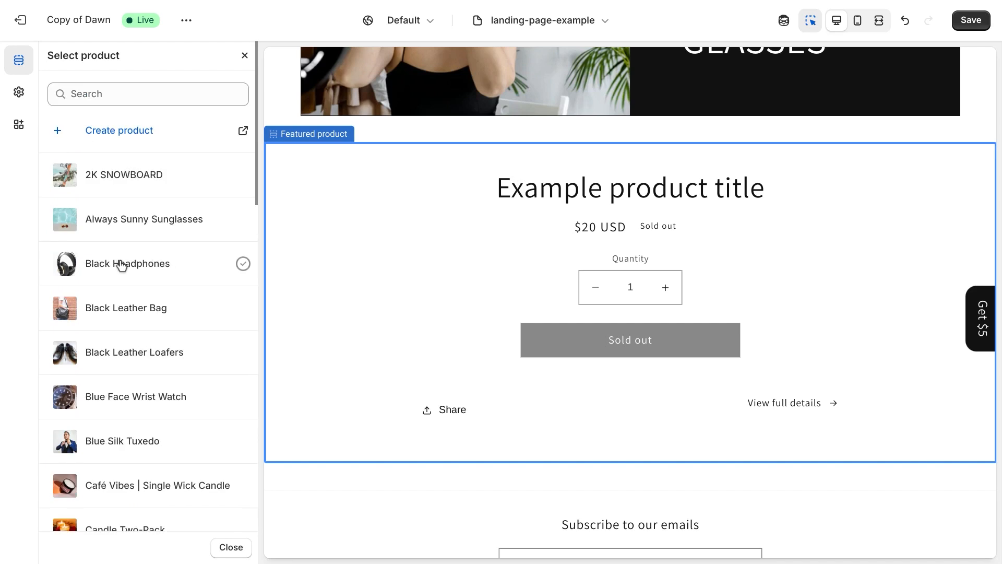
click(105, 94)
text(cat)
click(130, 306)
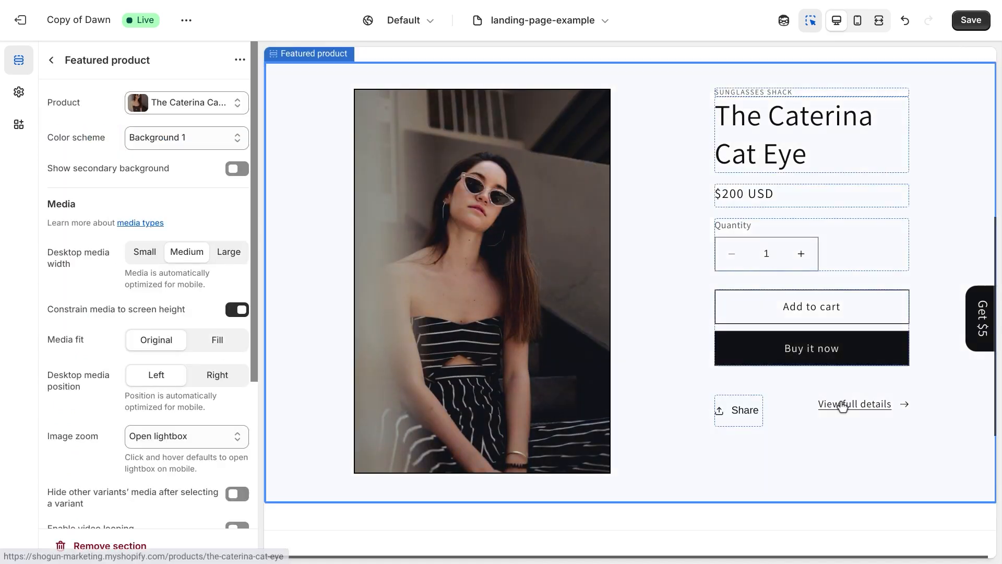
Step: Hide the share and quantity selector blocks in the Featured product section
click(752, 408)
click(763, 448)
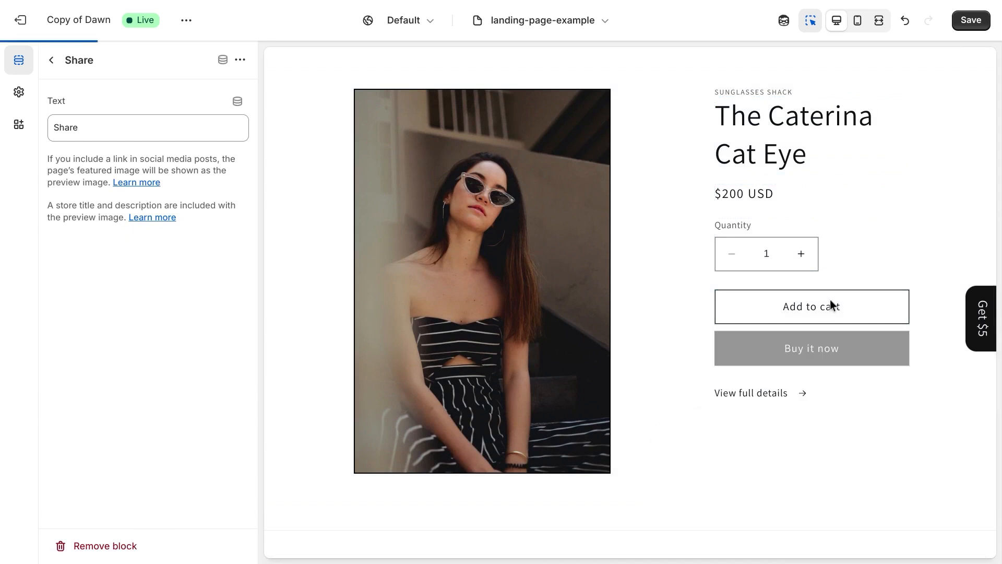
click(838, 246)
click(832, 293)
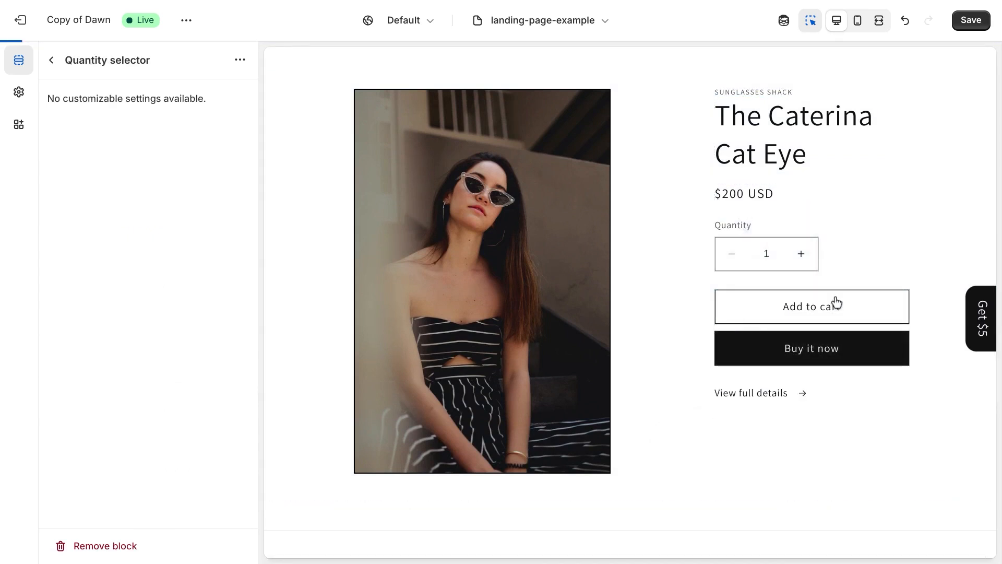
Step: Set the Featured product section's color scheme to Inverse and turn on its secondary background
click(650, 115)
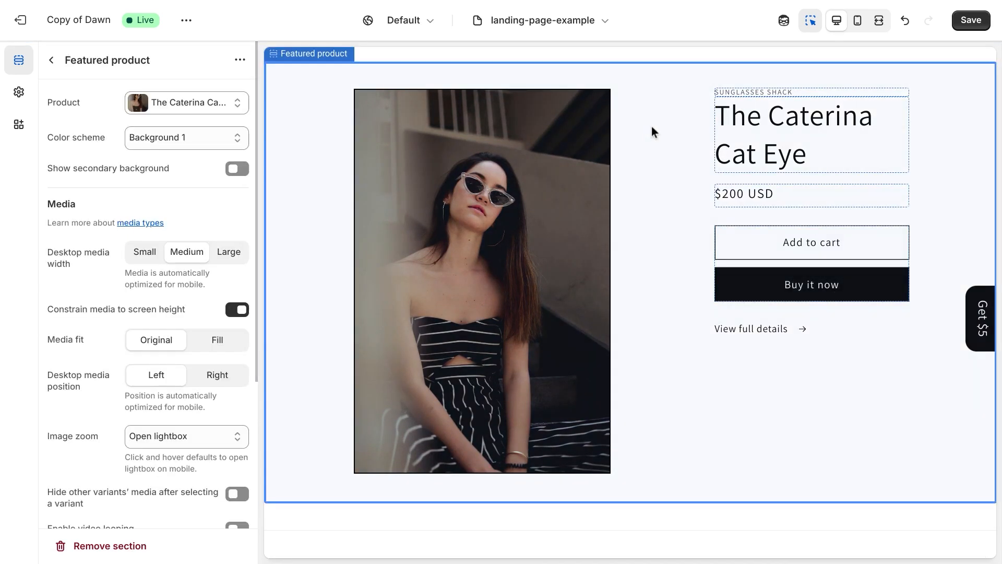
click(181, 138)
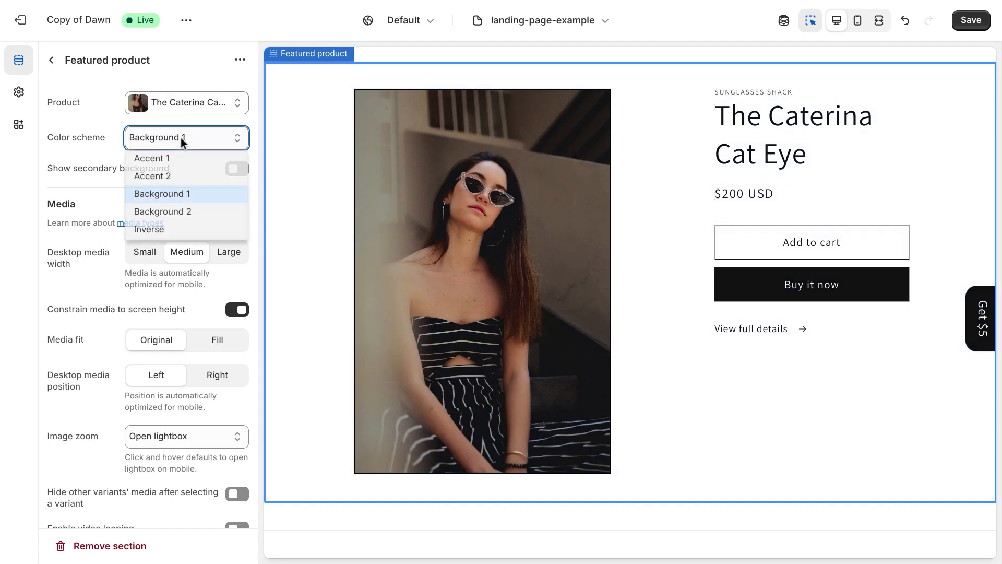
click(155, 227)
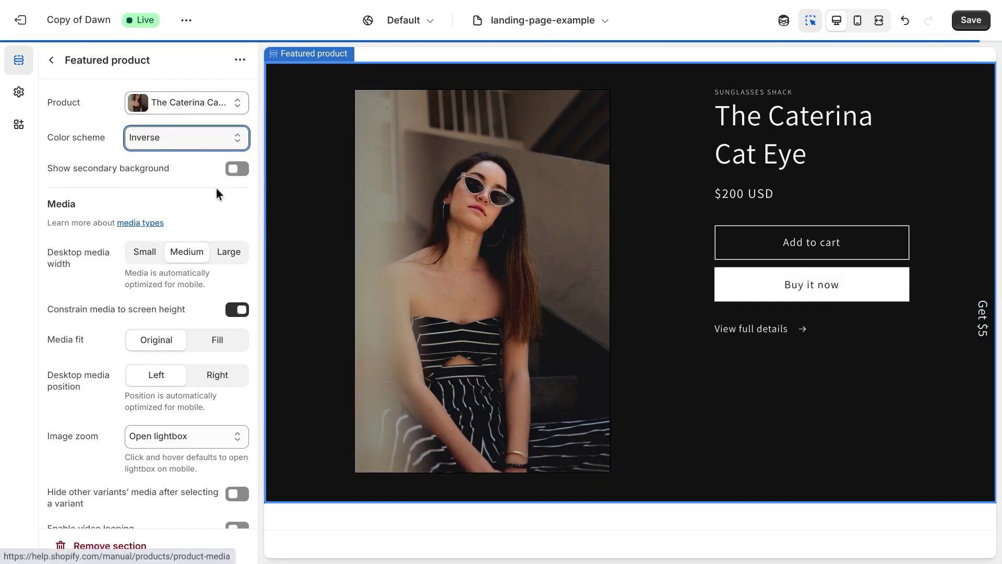
click(237, 168)
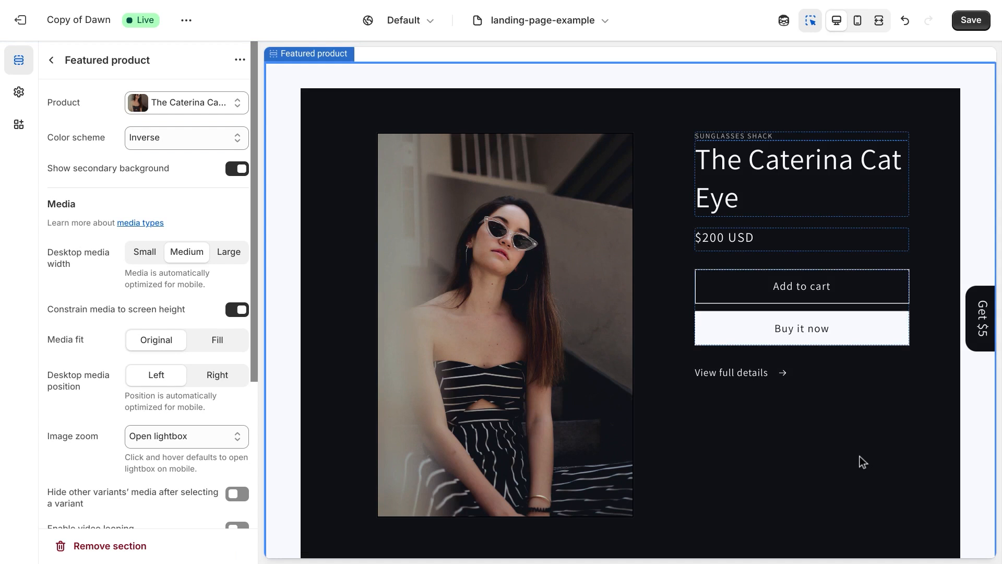
Step: Save the landing-page-example template and exit the theme editor
scroll(887, 449, up, 7)
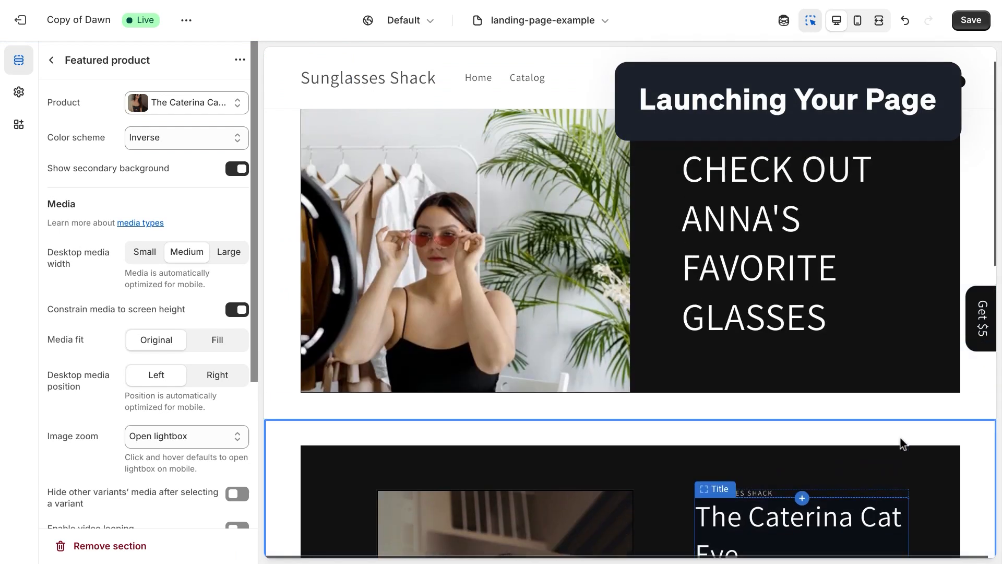
scroll(900, 441, up, 1)
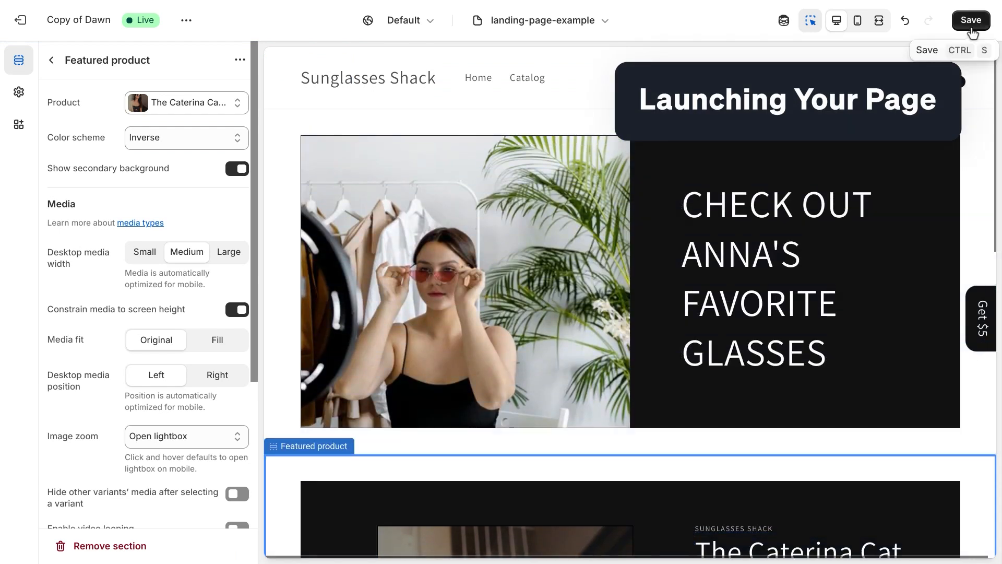
click(970, 26)
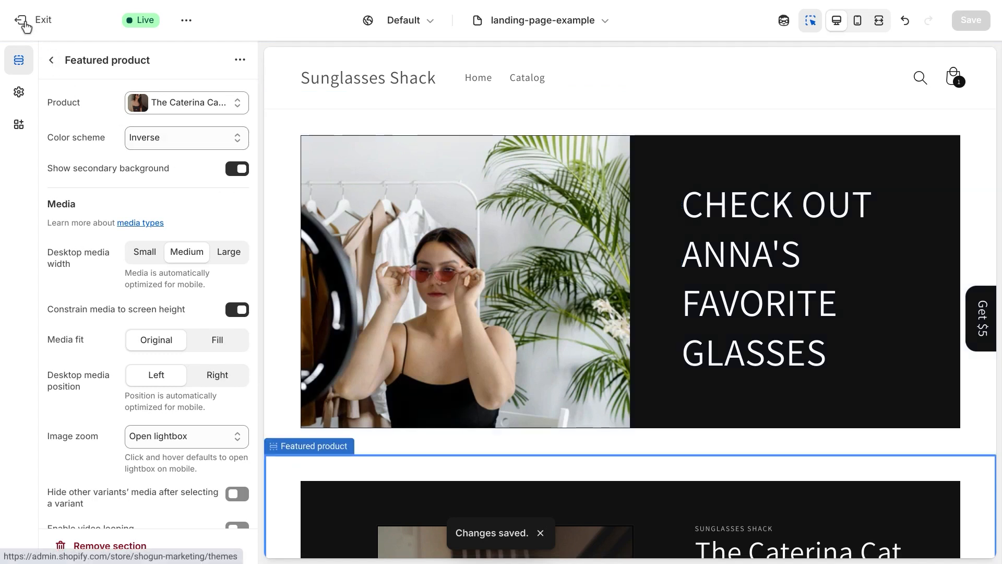
click(24, 24)
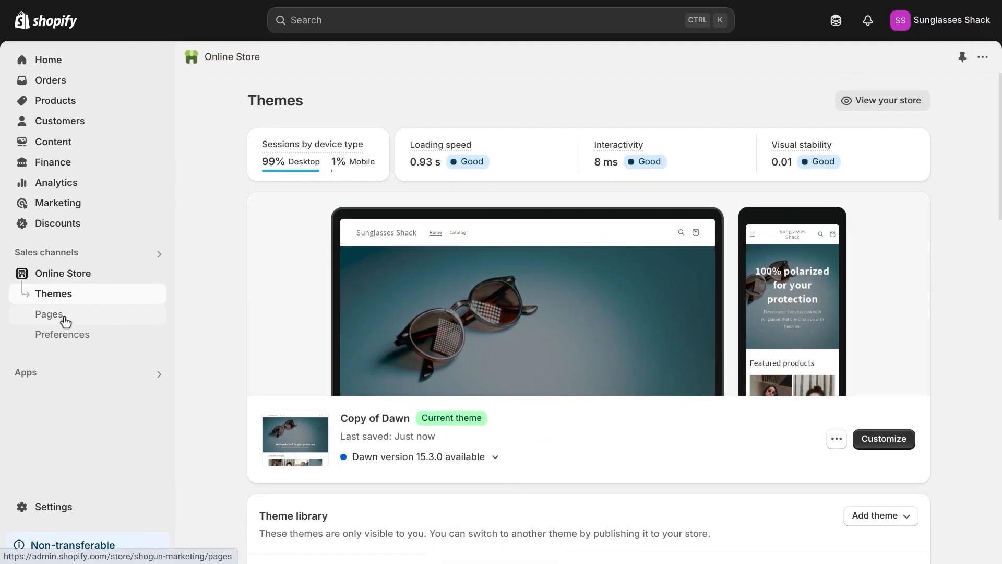
Step: Start a new online store page titled "Landing Page Example"
click(63, 317)
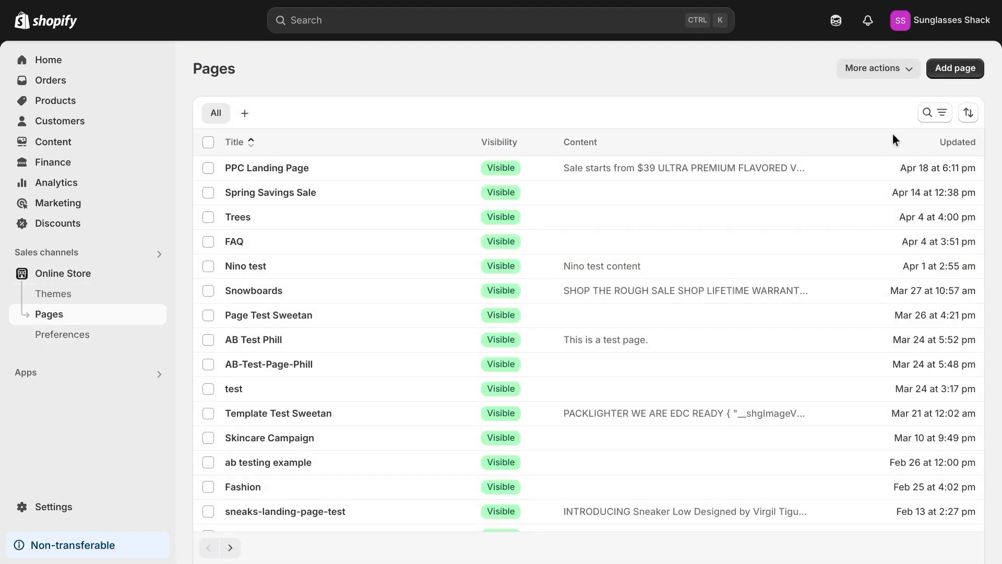
click(952, 68)
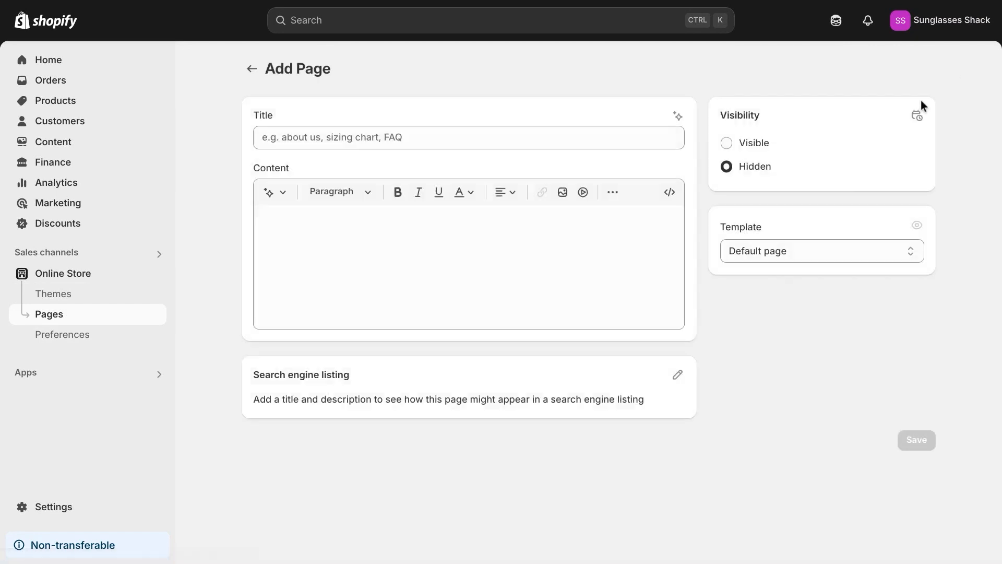
click(457, 138)
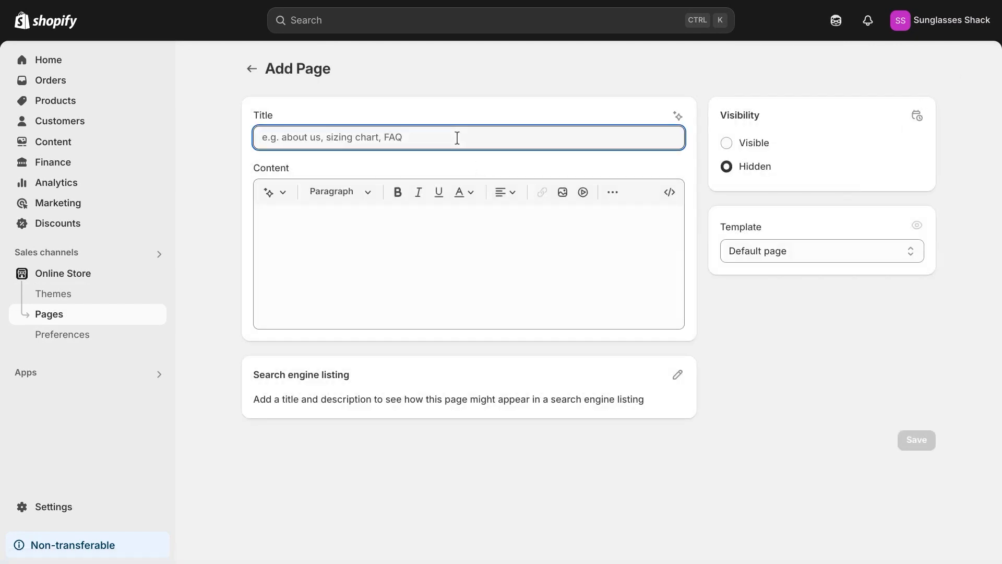
text(Landing Page Example)
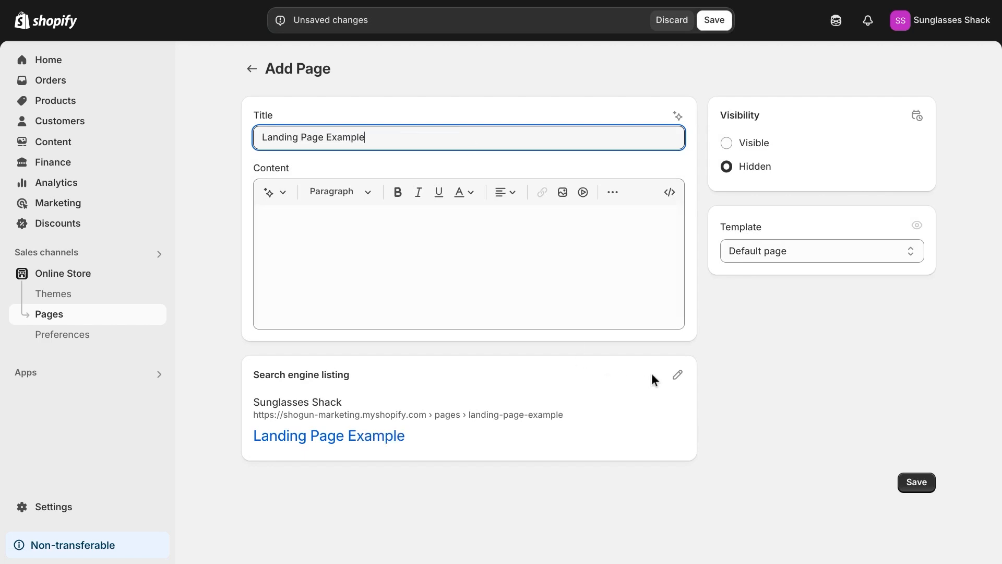
Step: Open the new page's search engine listing for editing and review its title, meta description and URL handle fields
click(677, 374)
scroll(543, 425, down, 3)
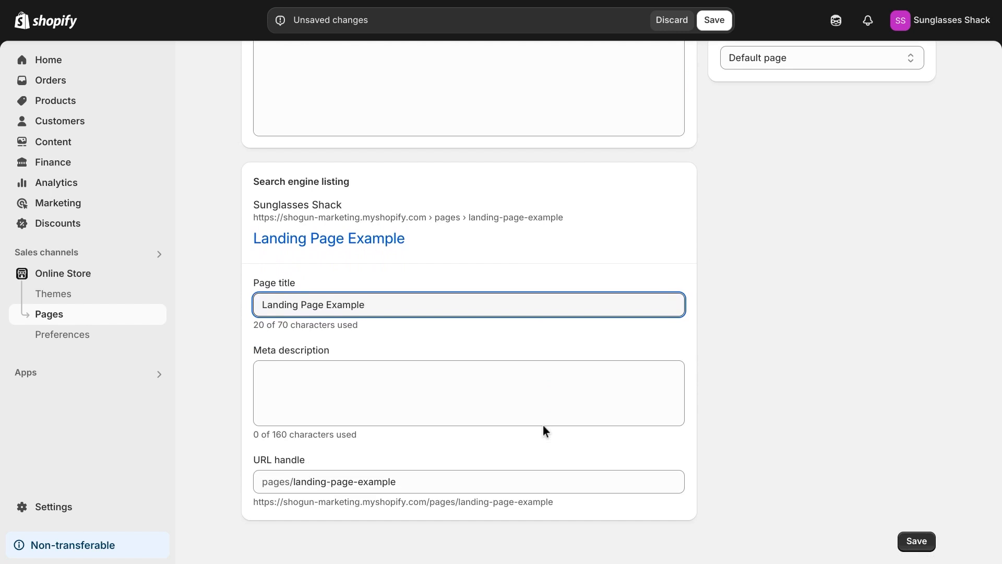
scroll(574, 426, up, 4)
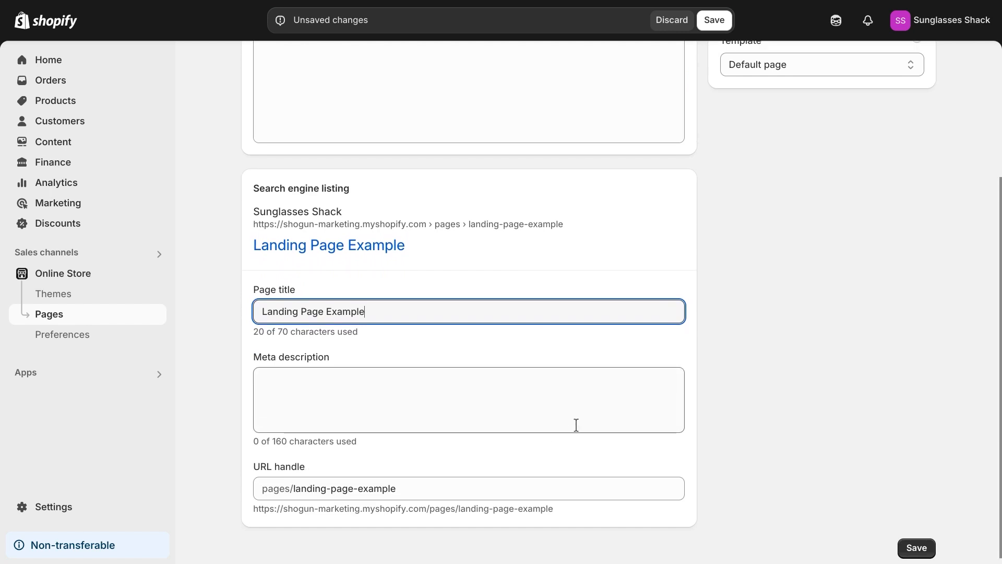
Step: Make the page visible, assign it the landing-page-example template, and save it
click(727, 141)
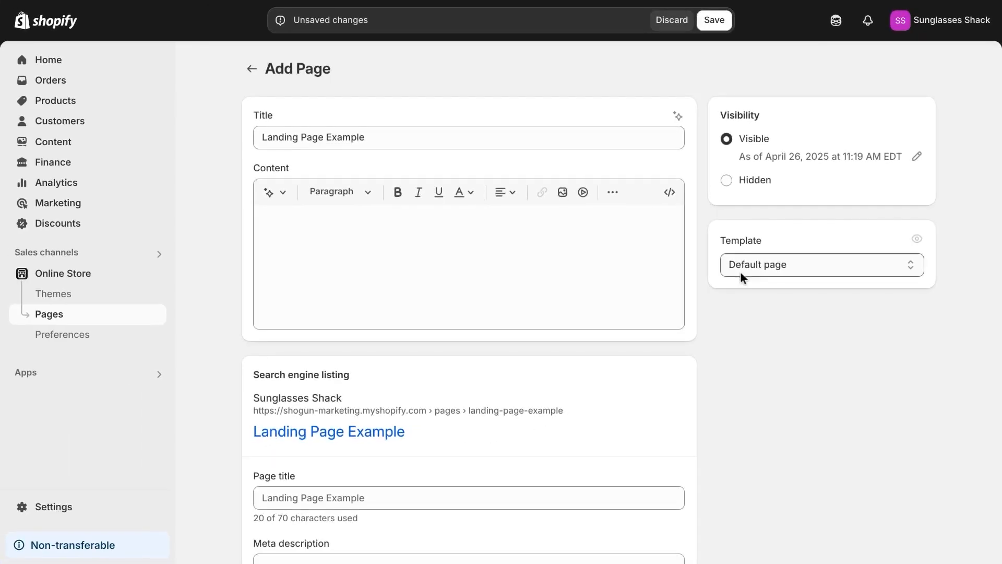
click(740, 271)
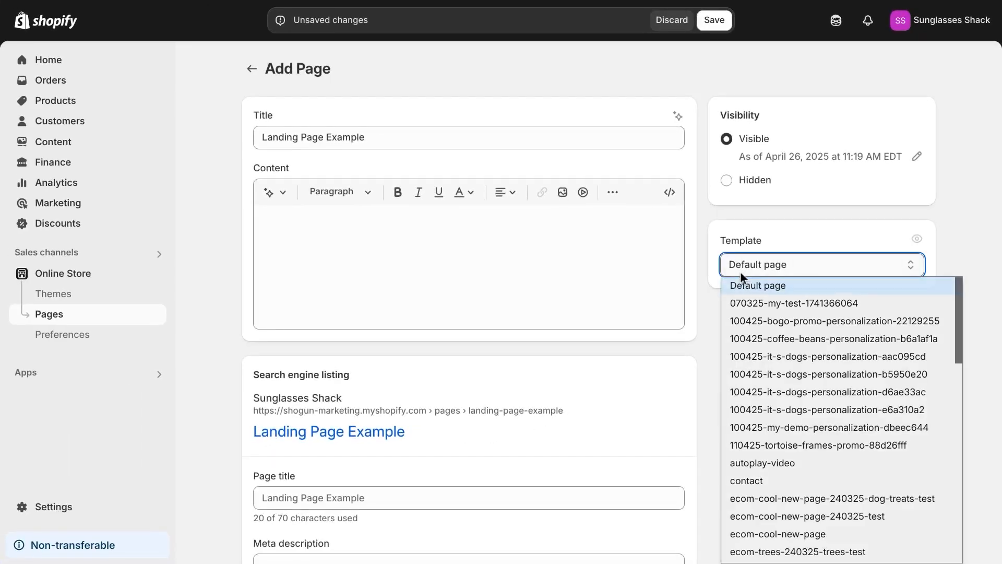
scroll(760, 348, down, 2)
scroll(760, 348, down, 7)
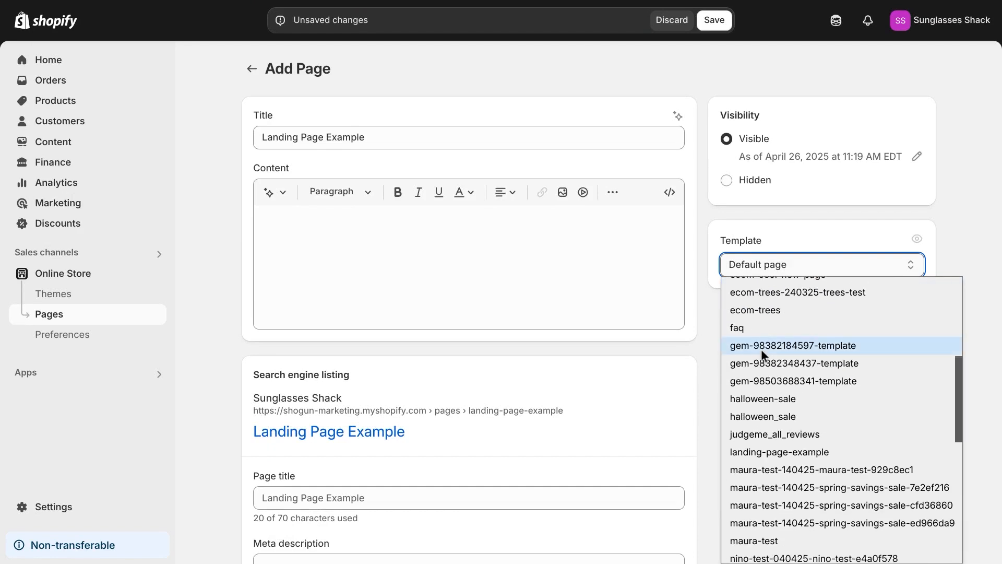
scroll(762, 347, down, 1)
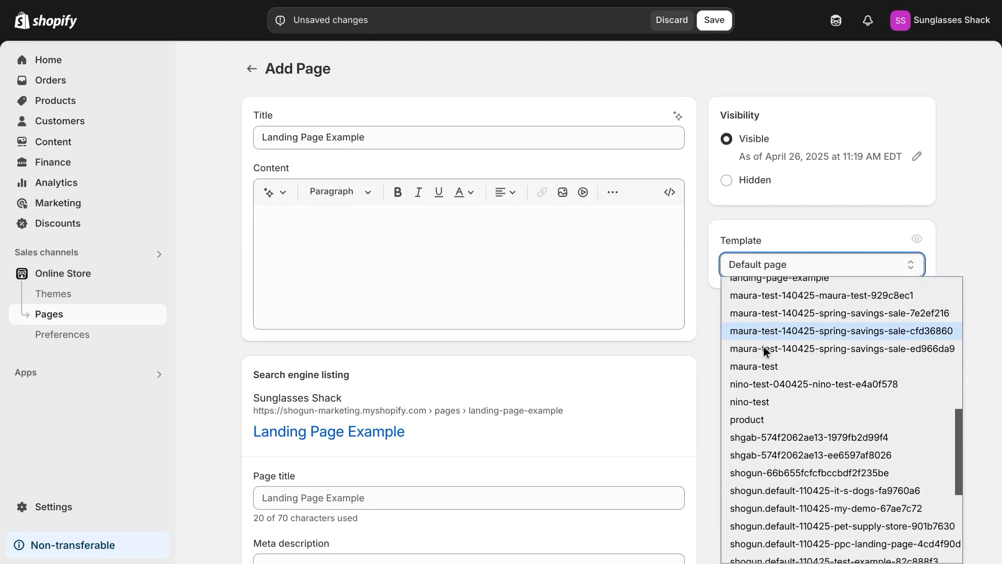
scroll(763, 347, up, 3)
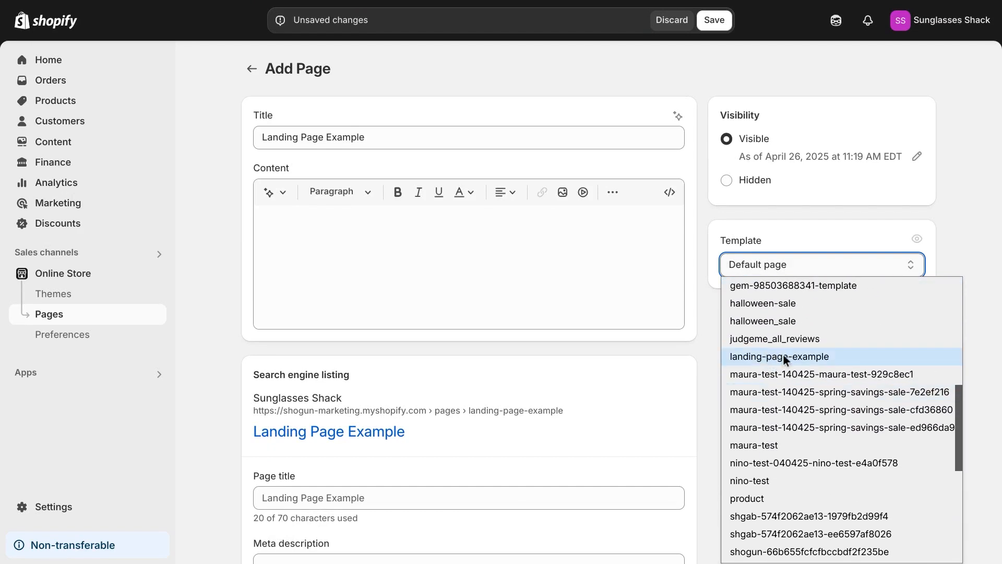
click(784, 356)
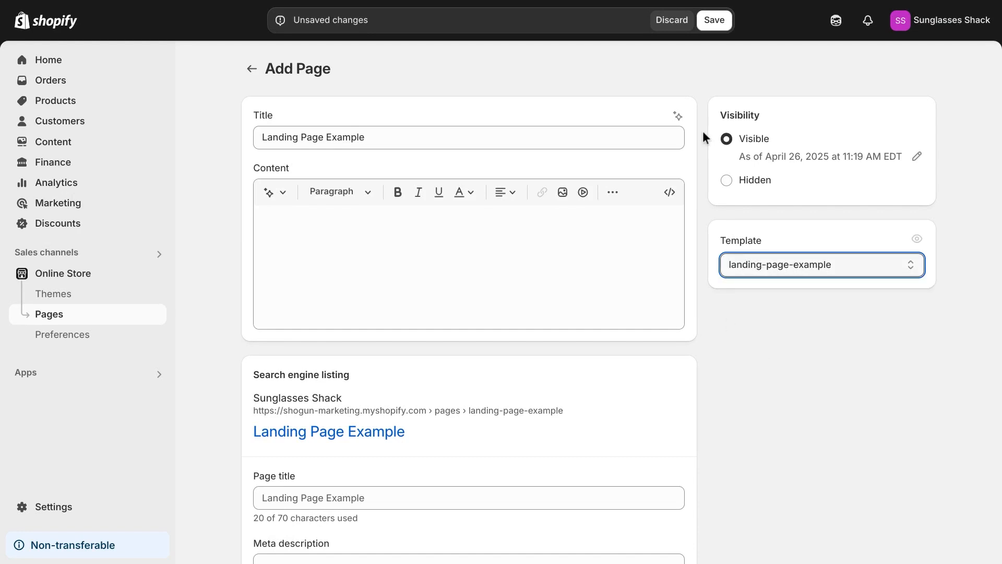
click(716, 24)
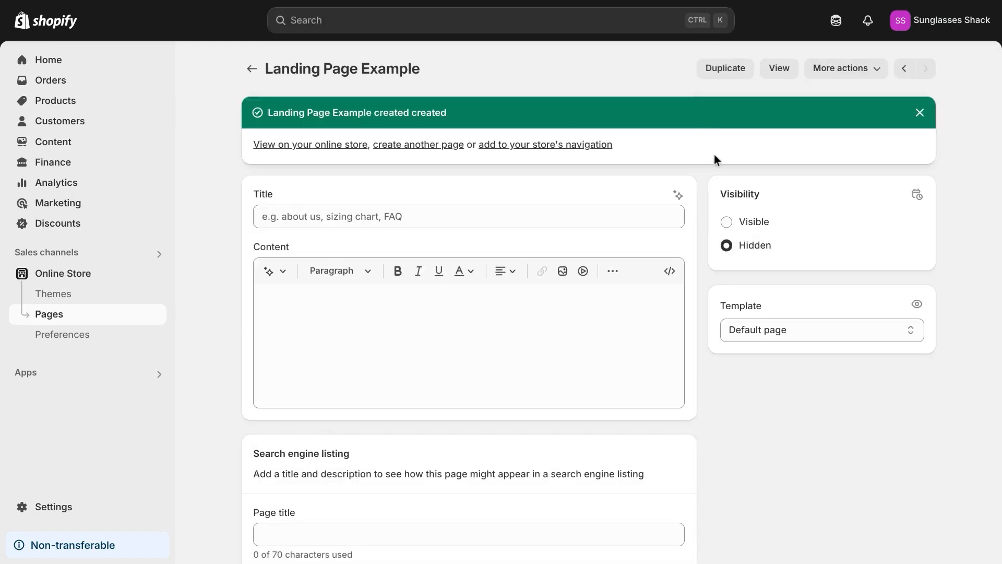
Step: View the live landing page from banner to footer and return to its settings in the store admin
click(778, 68)
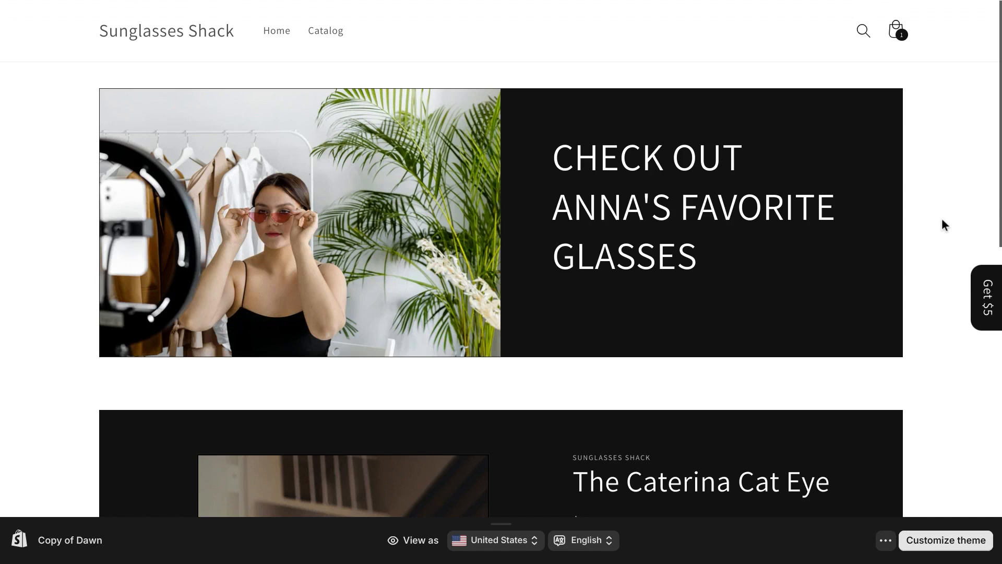
scroll(941, 217, down, 2)
scroll(943, 220, down, 8)
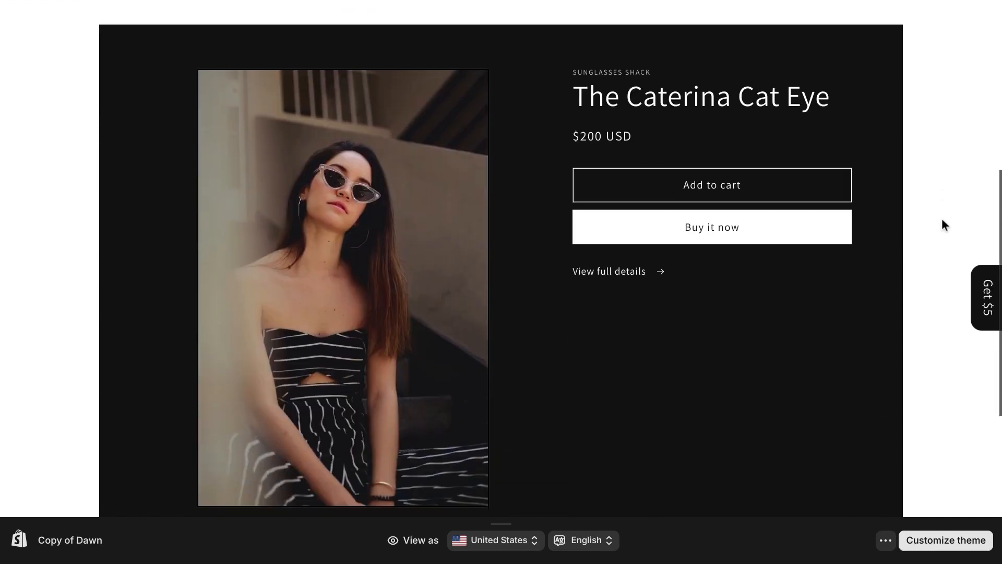
scroll(943, 218, down, 5)
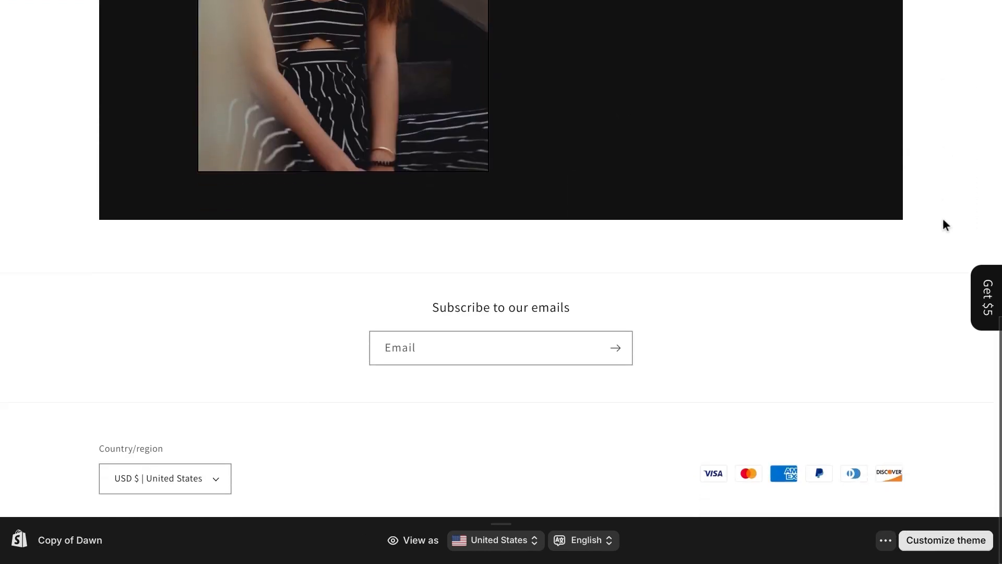
scroll(942, 219, up, 3)
scroll(943, 222, up, 8)
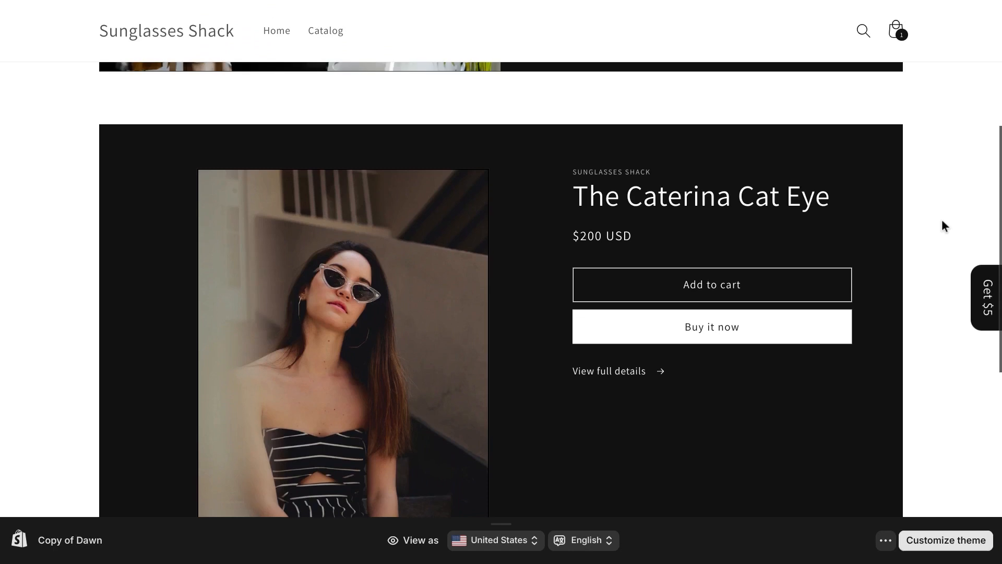
scroll(943, 226, up, 4)
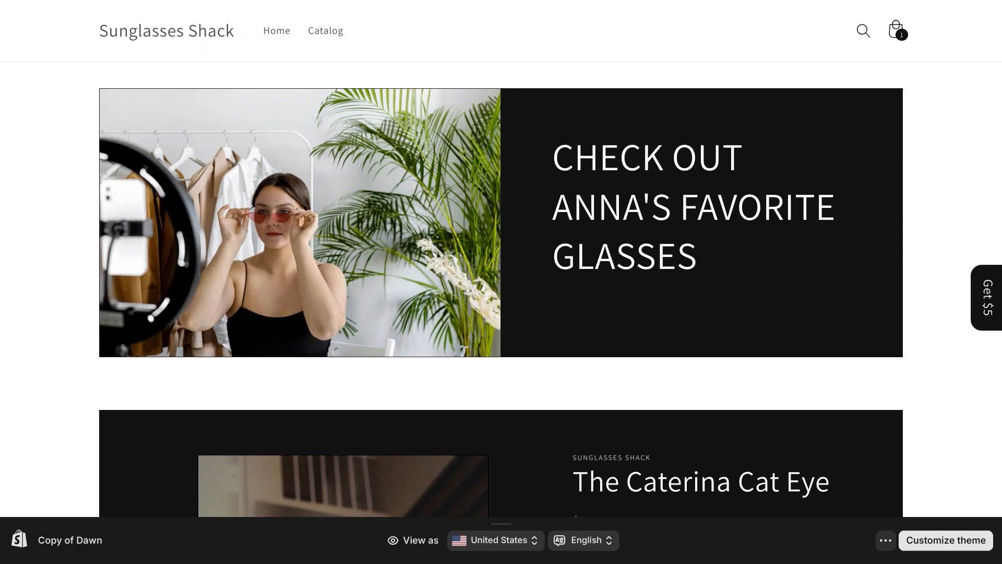
mouse_move(92, 2)
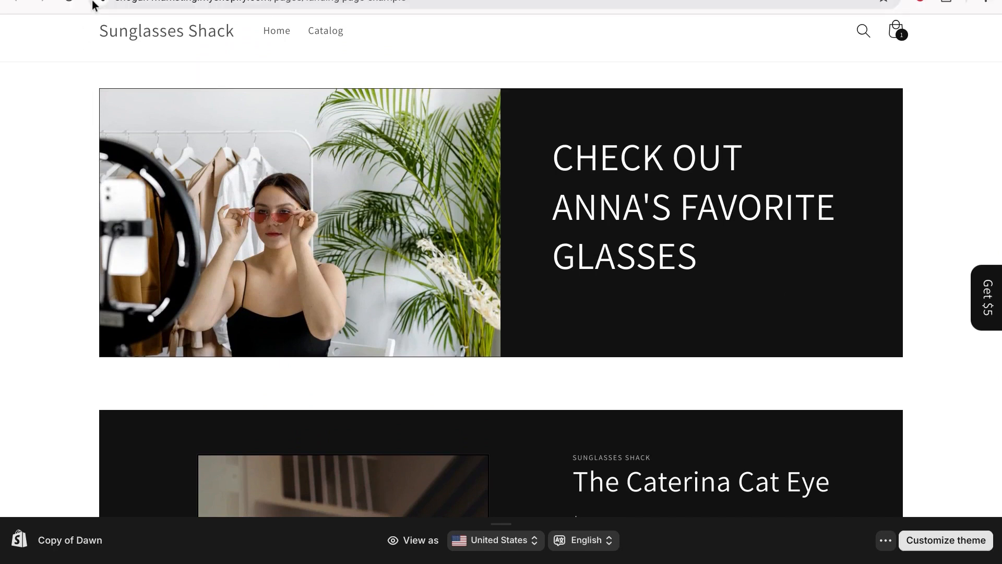
click(118, 15)
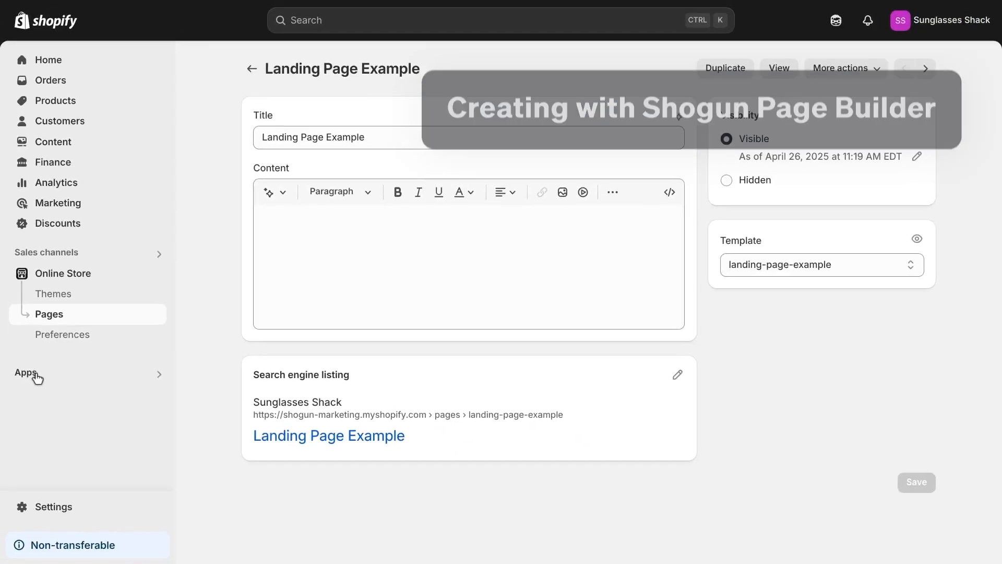
Step: Switch to the Shogun Landing Page Builder app and start building a new page from scratch
click(35, 377)
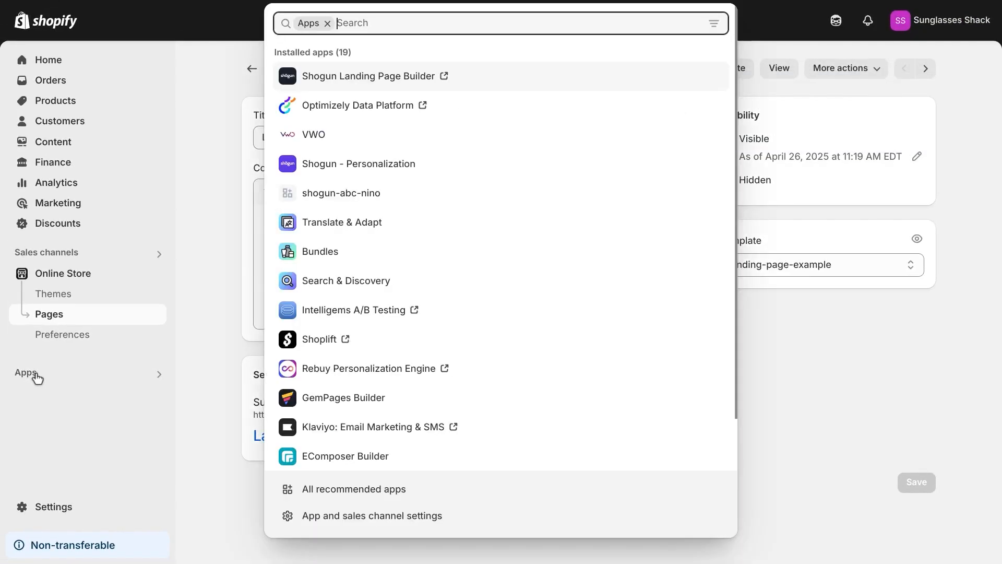
click(339, 80)
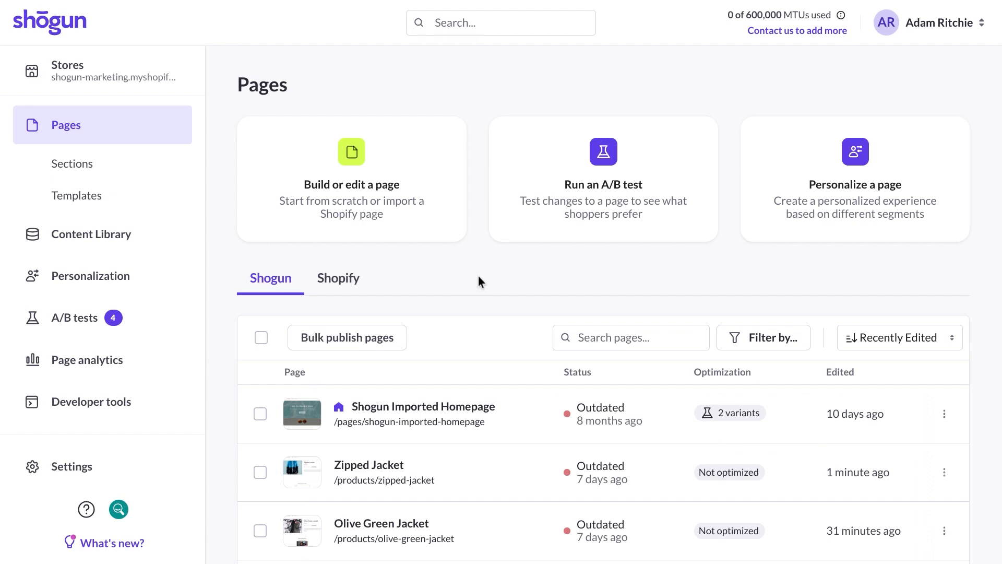
click(334, 201)
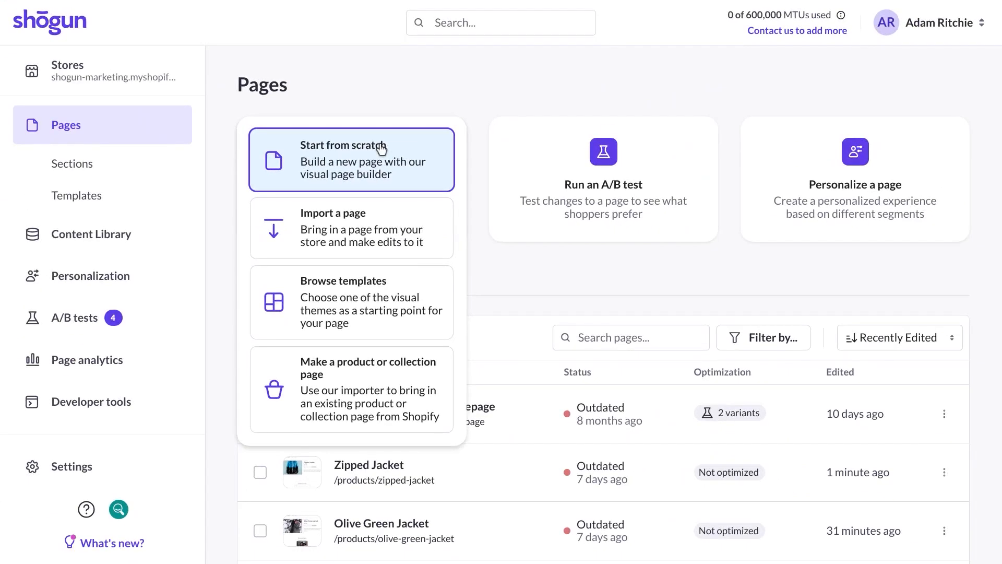
click(382, 150)
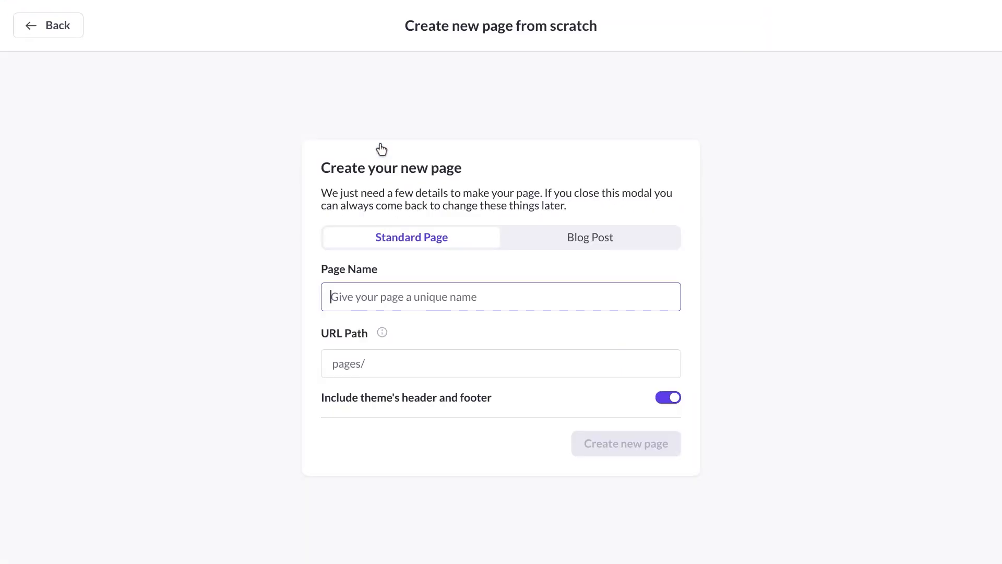
Step: Name the new standard page "Landing Page A" and create it with the theme's header and footer included
text(Lan)
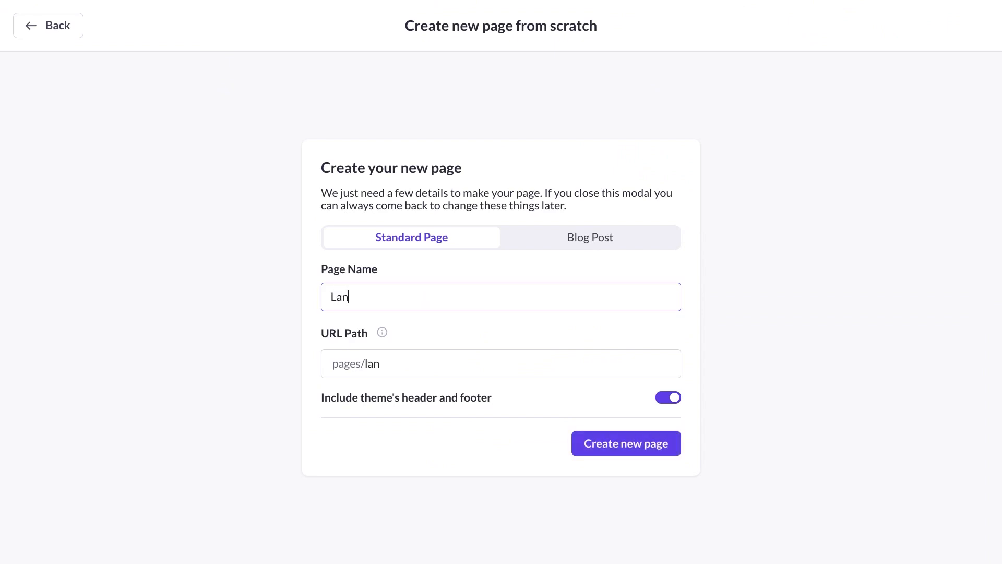
text(ding Page A)
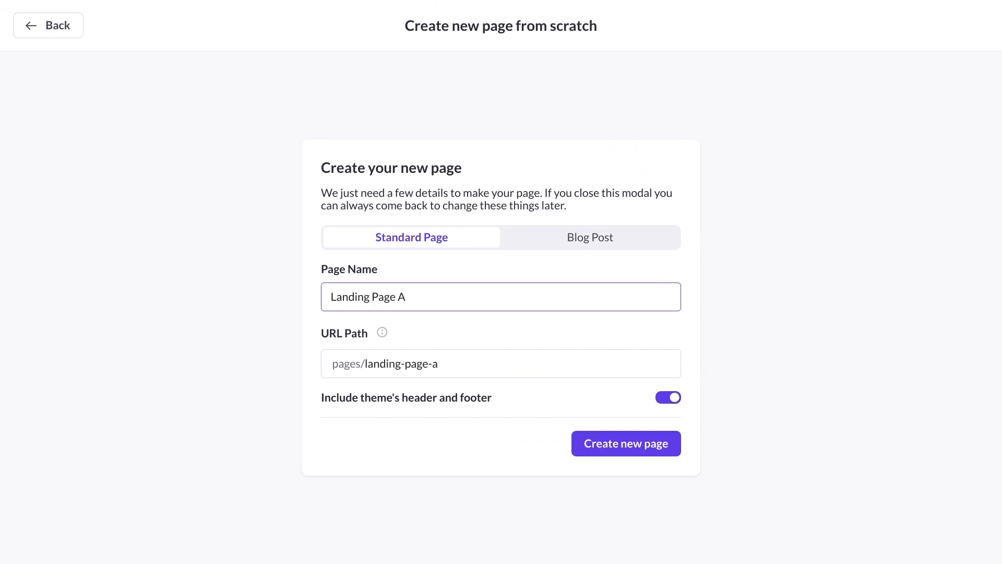
click(598, 444)
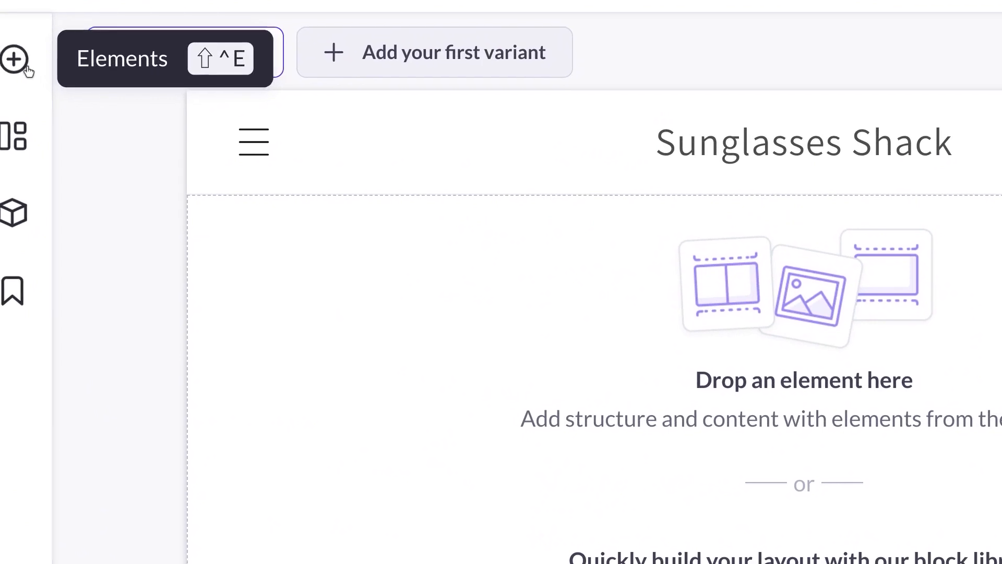
Step: Look through the available page elements and add a Heading element to the empty page body
click(28, 72)
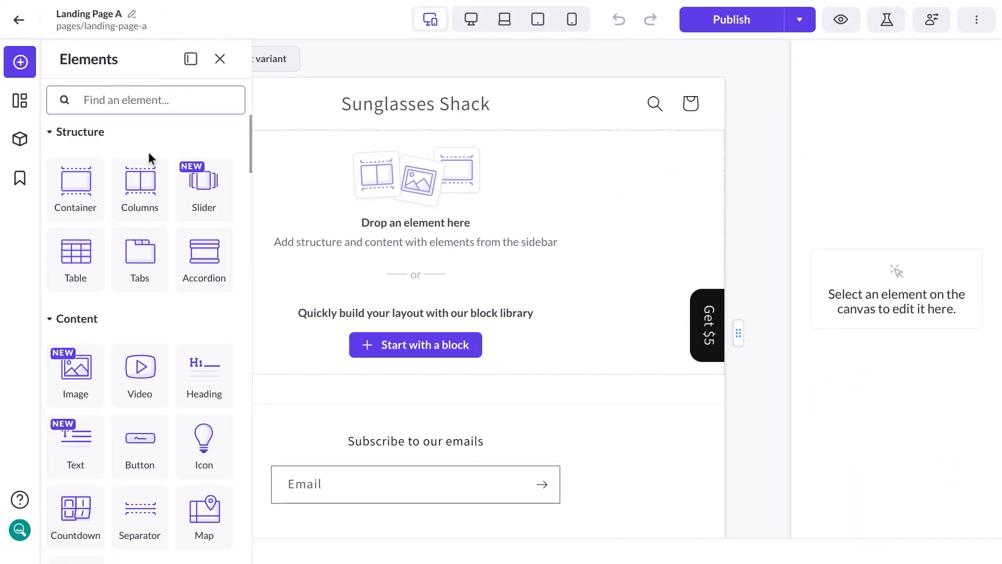
scroll(167, 177, down, 2)
scroll(168, 177, down, 8)
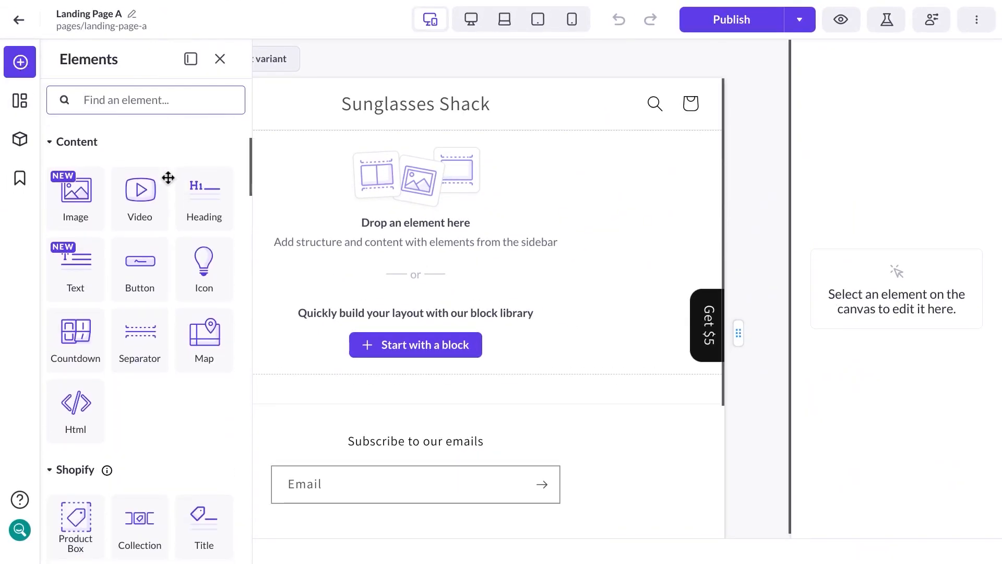
scroll(174, 236, down, 10)
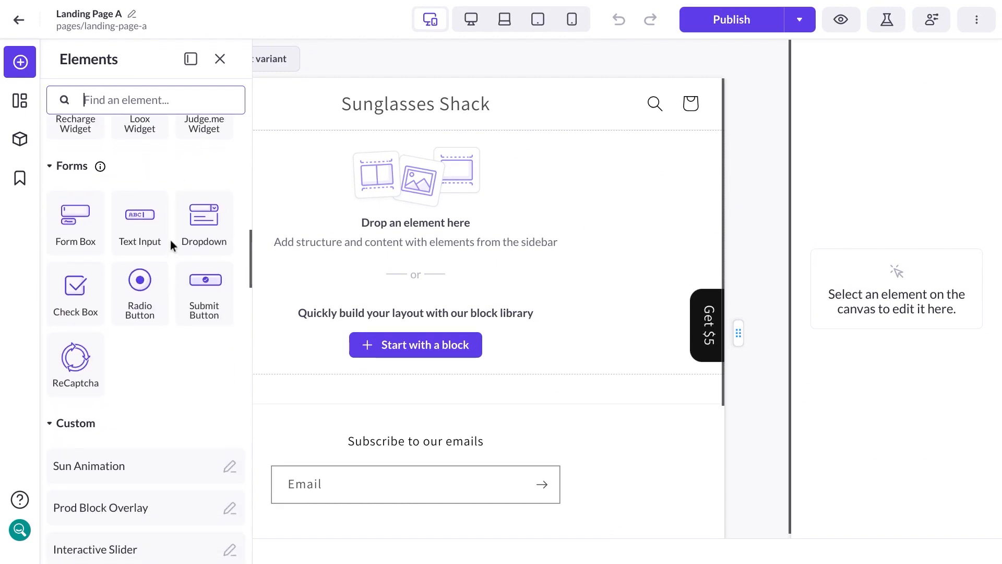
scroll(162, 261, up, 12)
scroll(161, 261, up, 4)
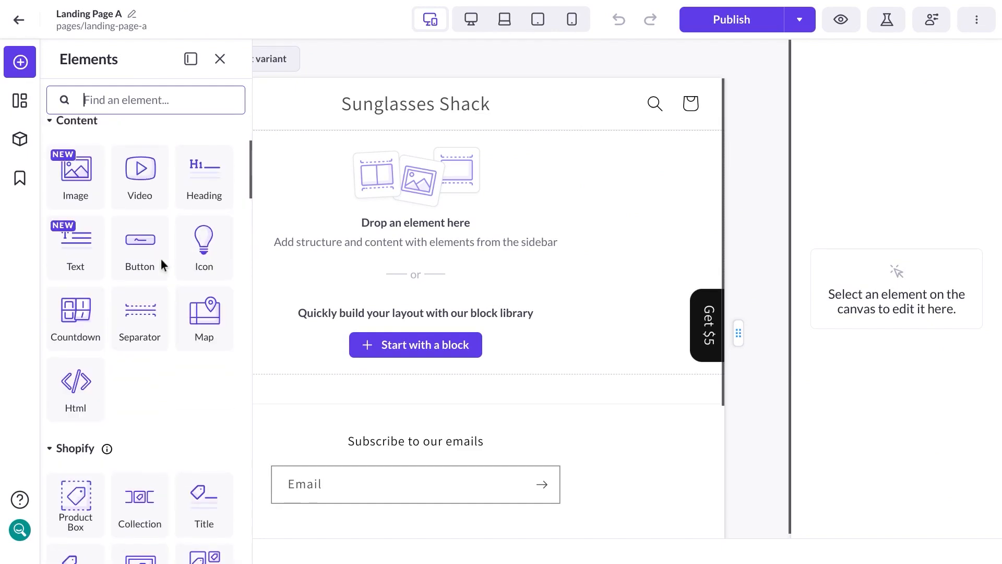
drag(208, 257, 385, 242)
Step: Replace the heading's placeholder text with "CHECK OUT", a person's first name in the possessive, and "FAVORITE GLASSES", all in capitals
click(469, 162)
drag(472, 161, 364, 167)
text(CHE)
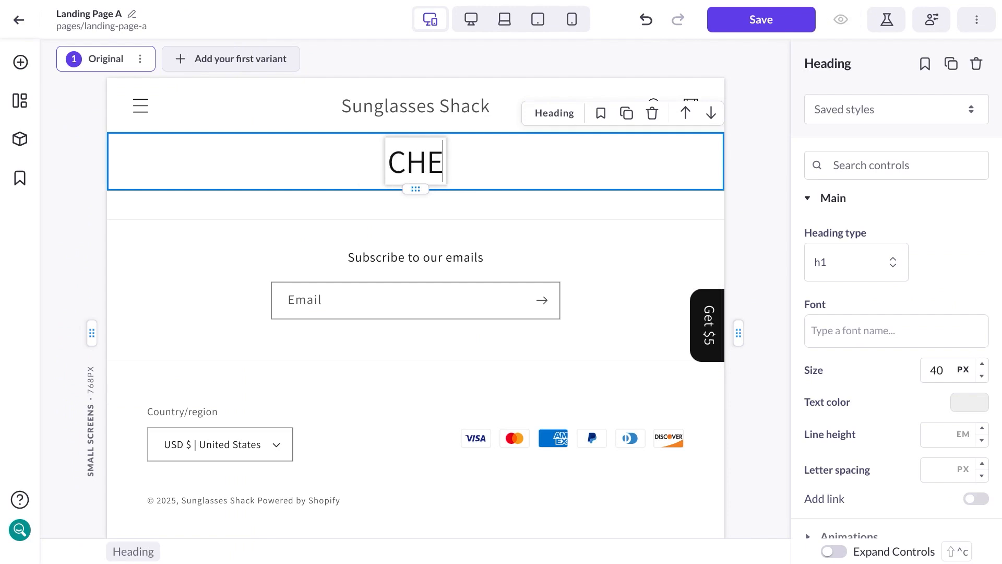
text(CK OUT A)
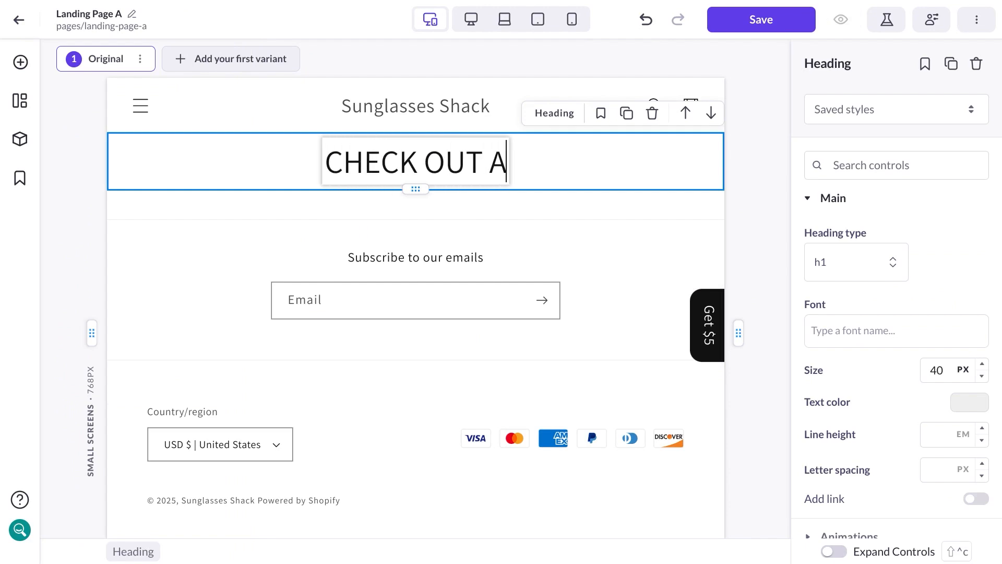
text(NNA'S)
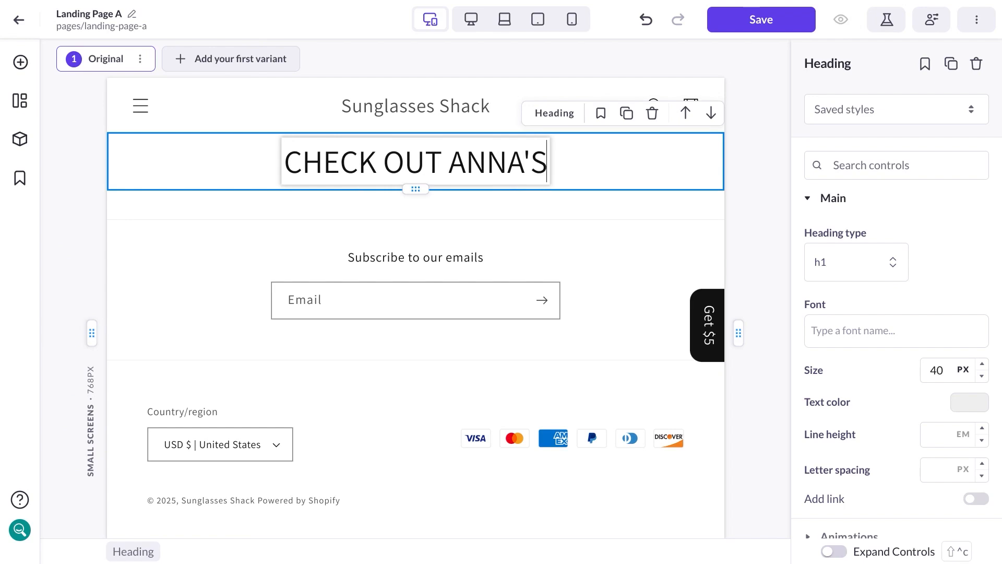
text( FAVORITE G)
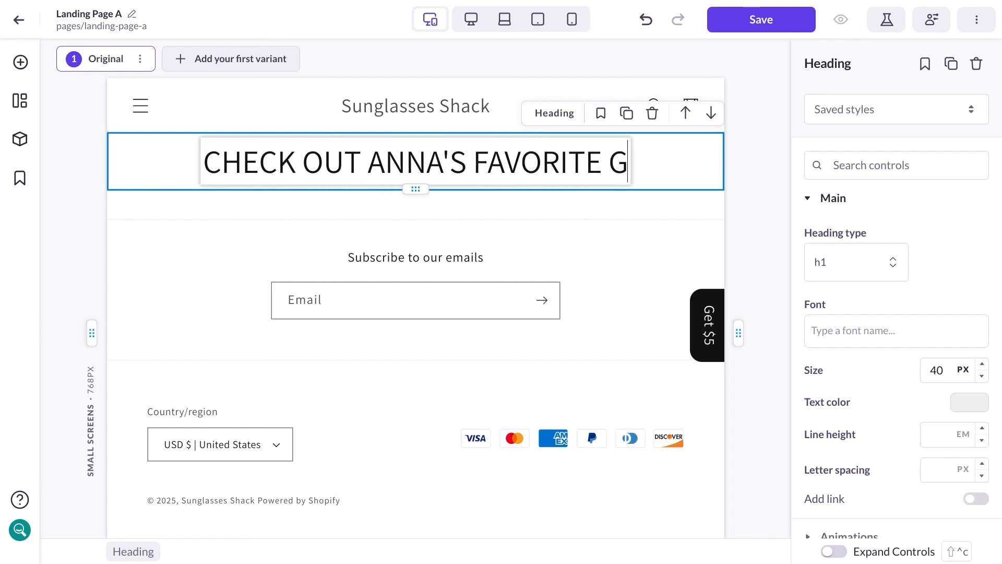
text(LASSES)
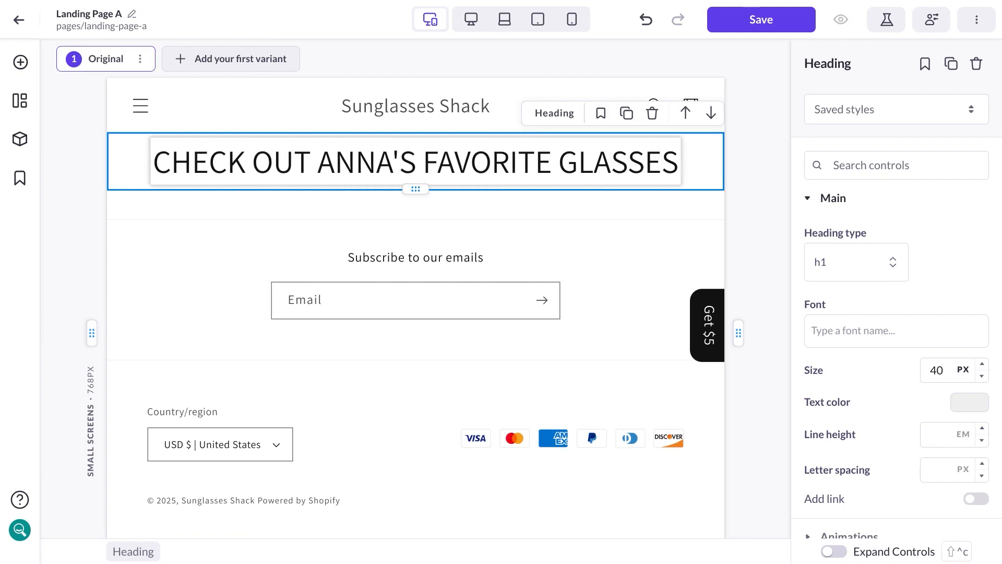
Step: Review the heading's animation, dimension and other styling settings
scroll(930, 209, down, 5)
scroll(930, 210, down, 3)
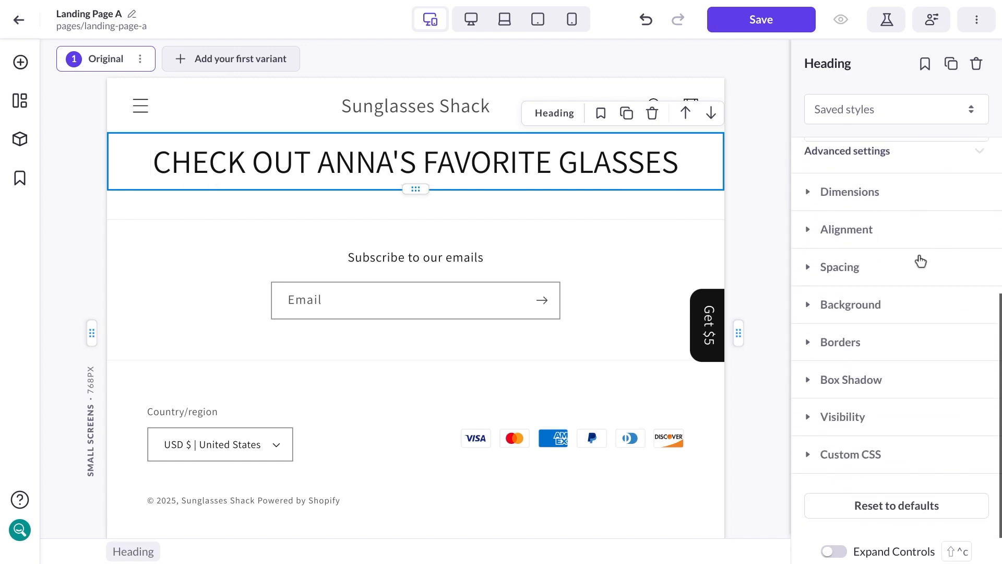
click(878, 200)
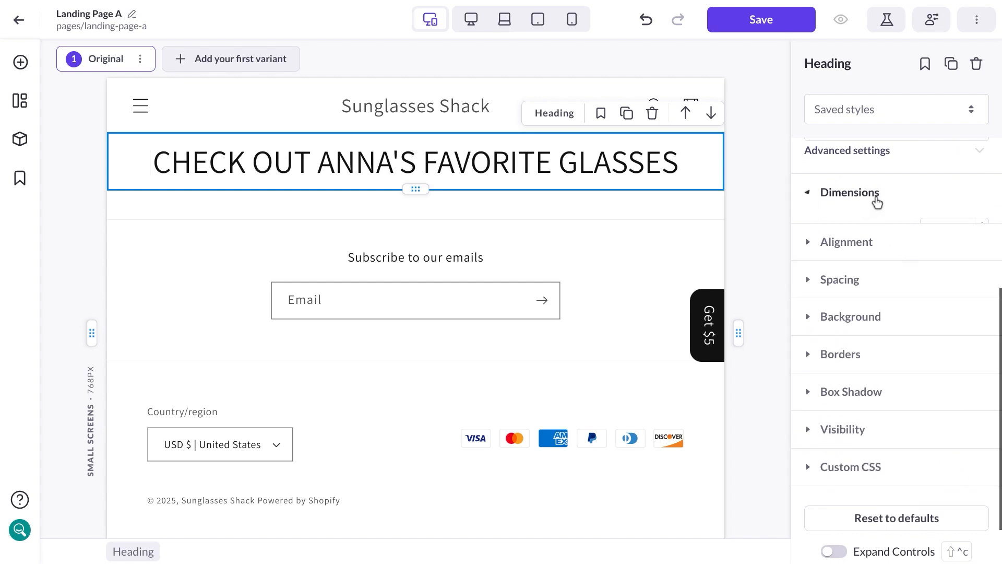
scroll(903, 303, up, 2)
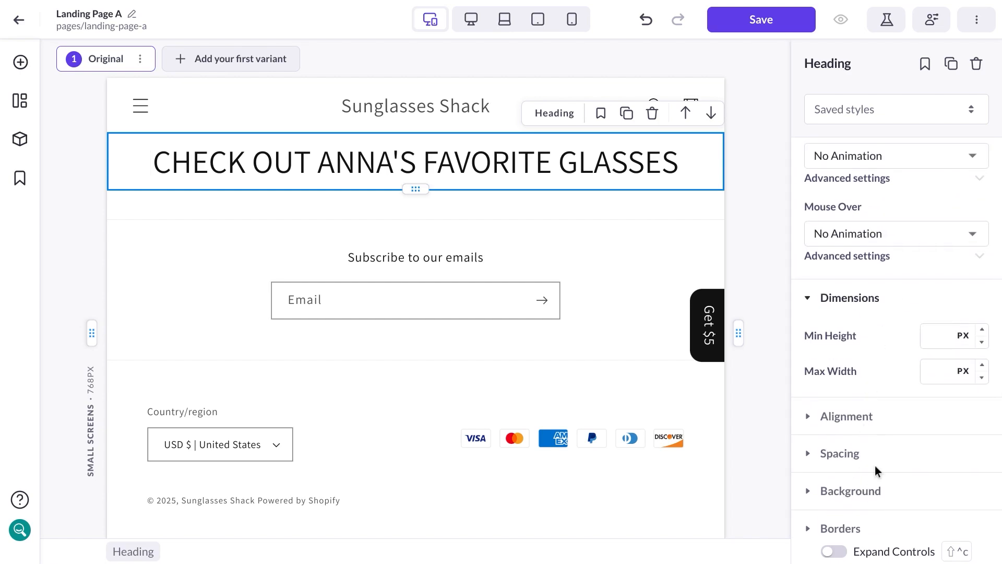
scroll(877, 469, up, 2)
scroll(886, 386, up, 1)
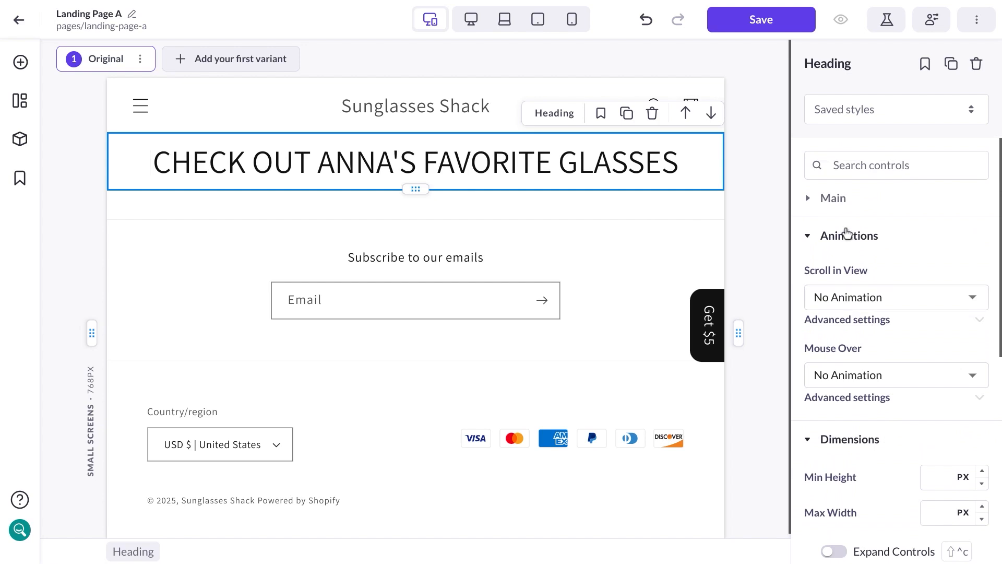
Step: Set the heading's font to Londrina Shadow
click(832, 198)
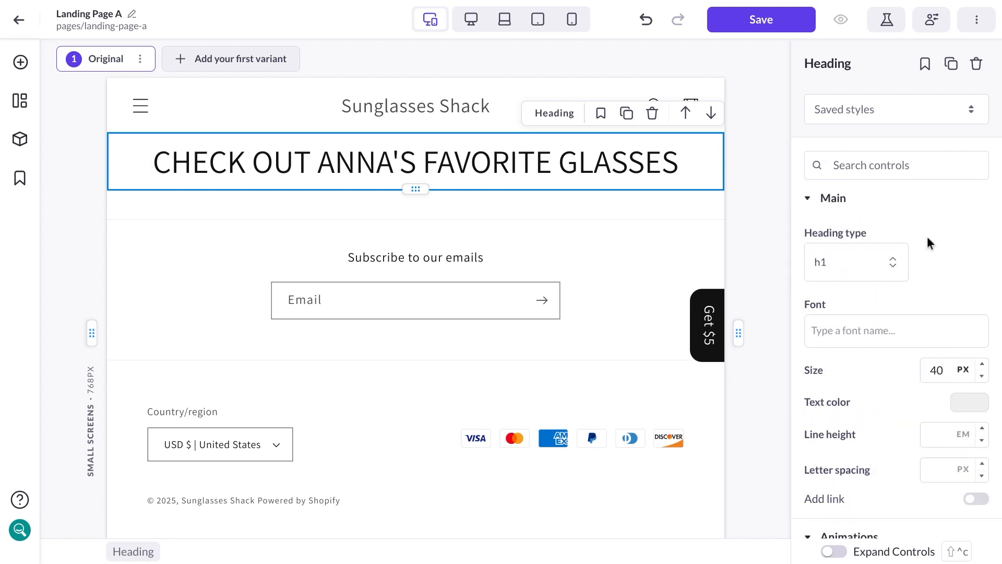
scroll(925, 244, down, 1)
click(852, 322)
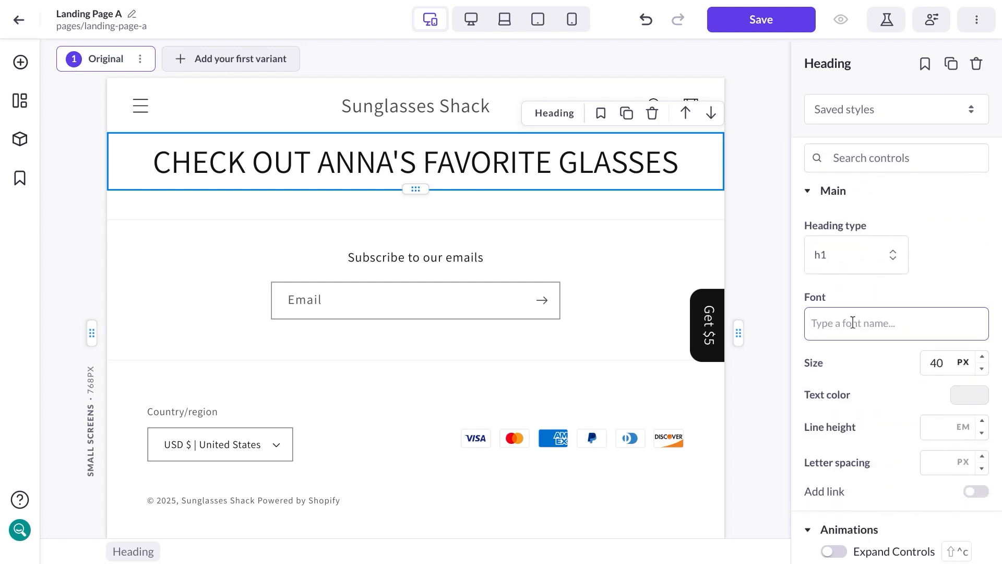
text(l)
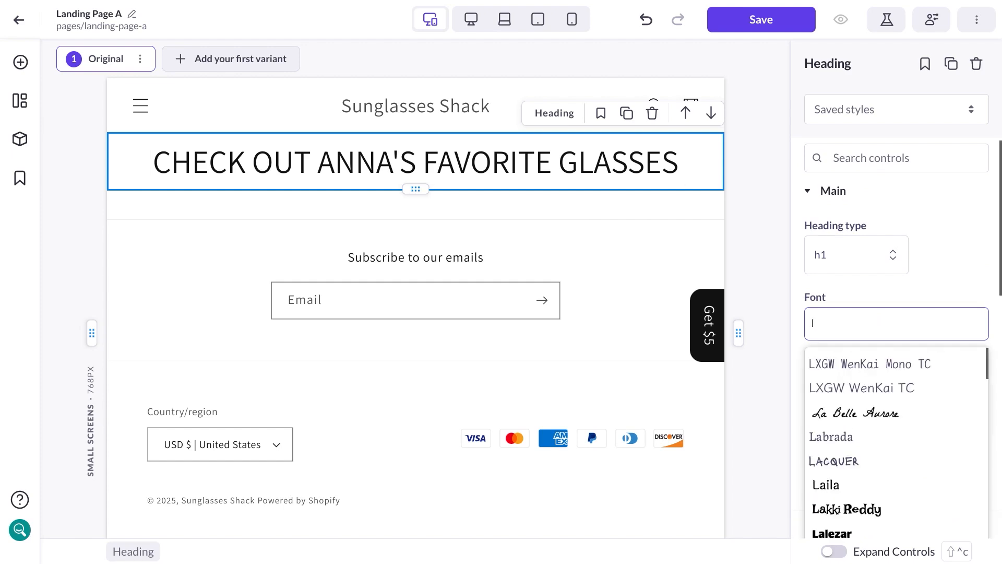
scroll(881, 377, down, 5)
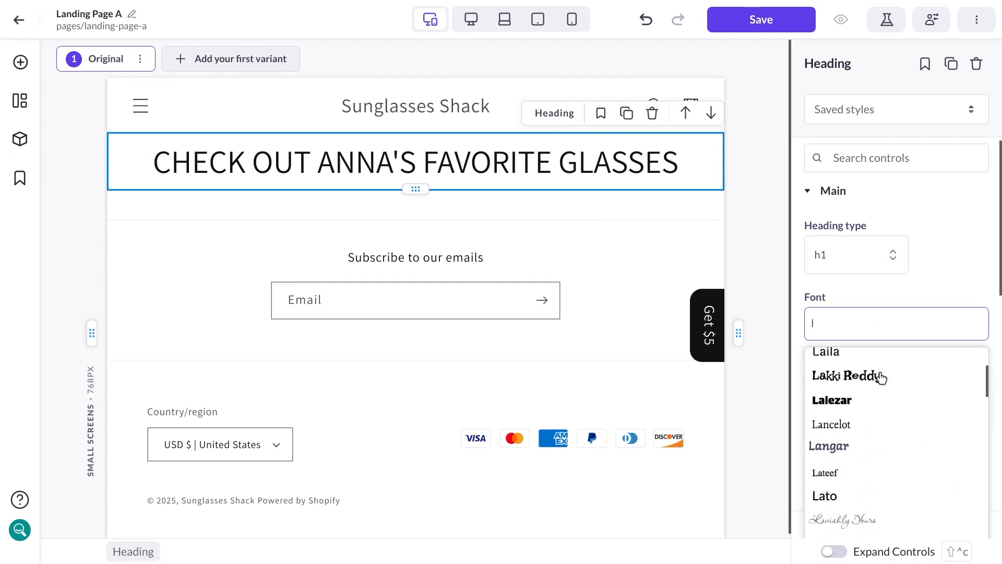
scroll(881, 377, down, 10)
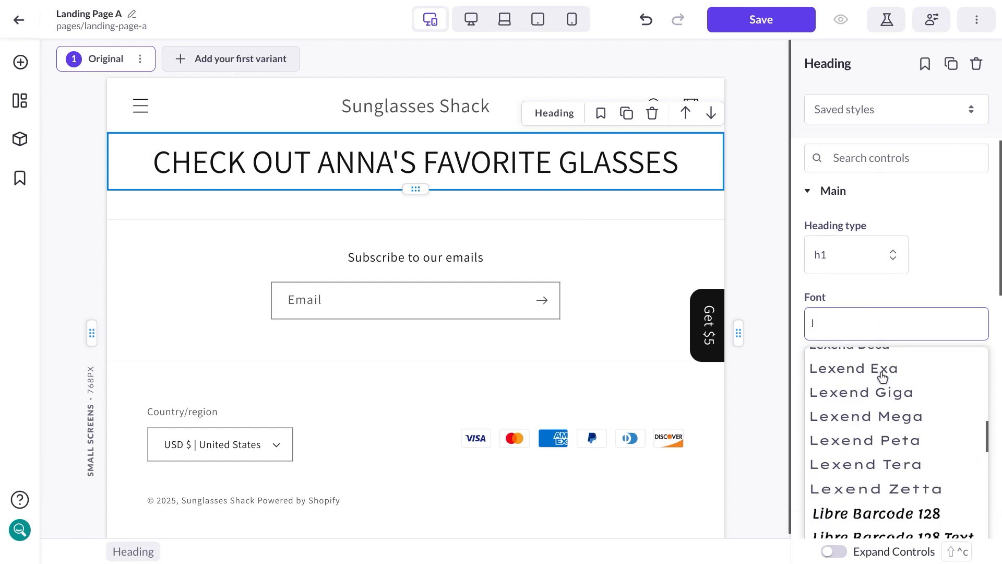
scroll(882, 376, down, 10)
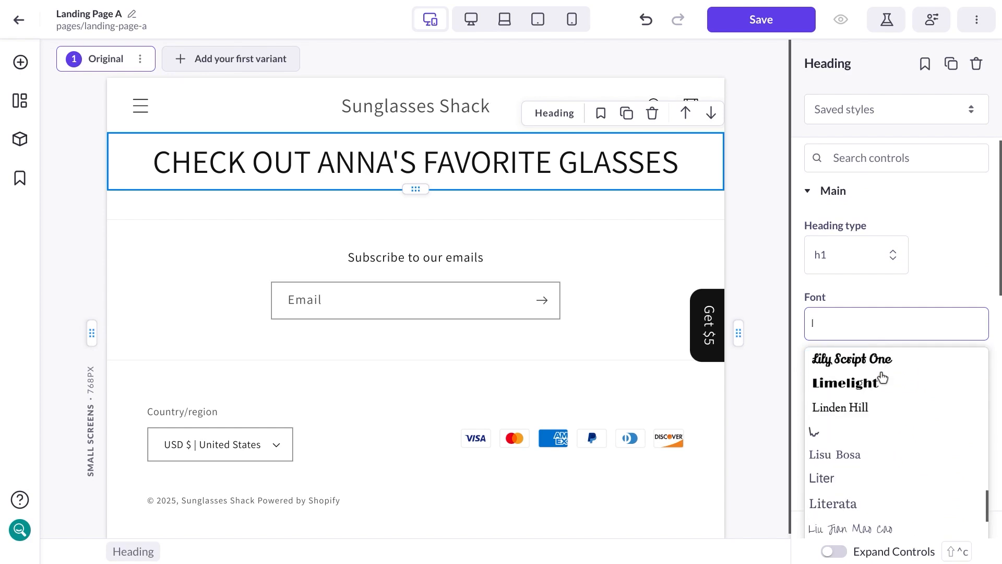
scroll(882, 376, down, 4)
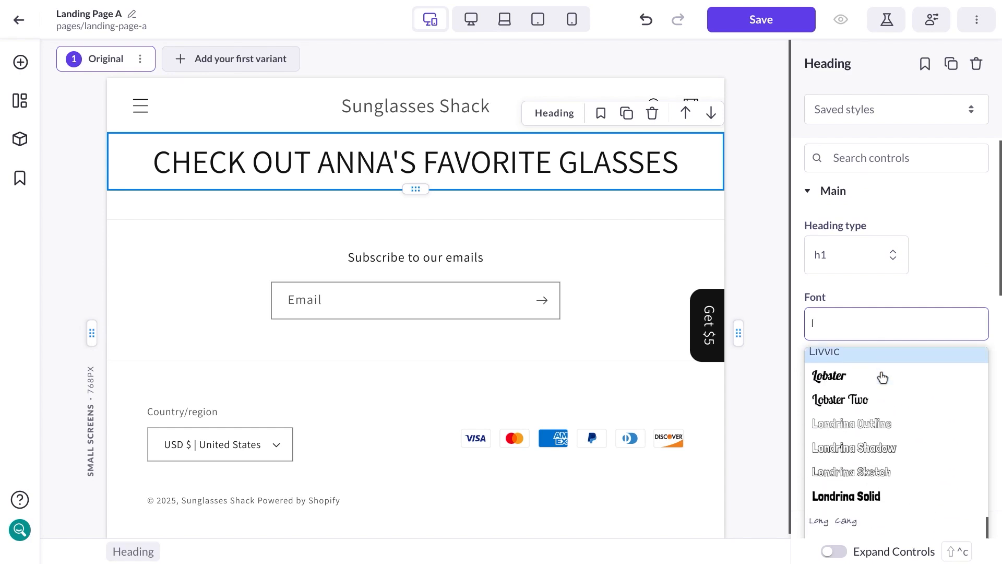
click(867, 448)
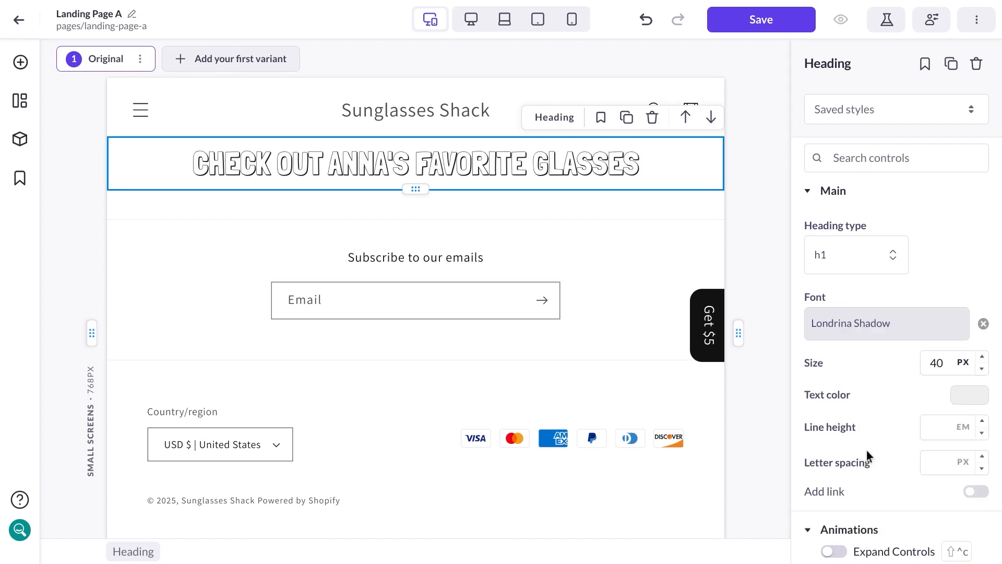
Step: Set the heading's font size to 50 px
double_click(624, 163)
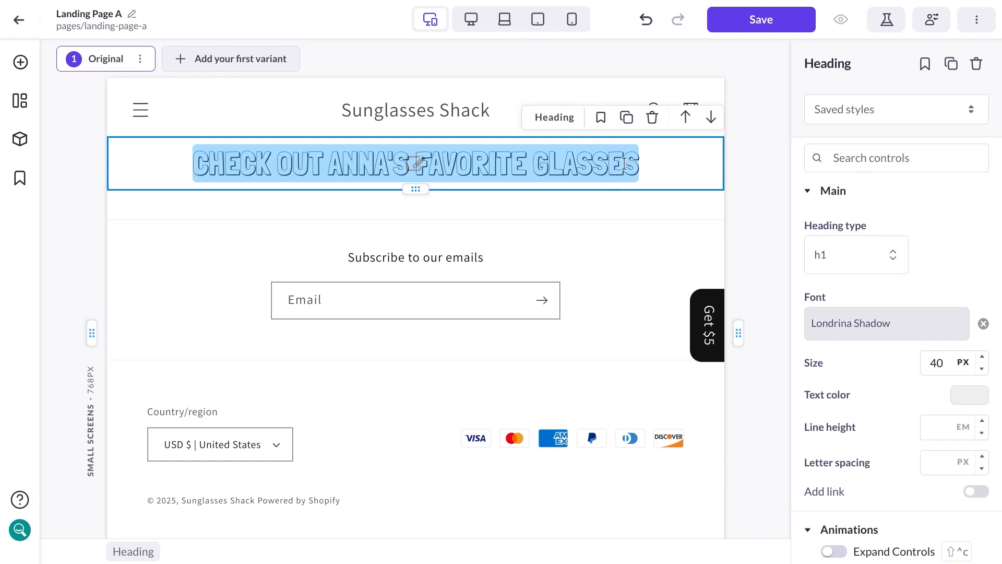
double_click(935, 364)
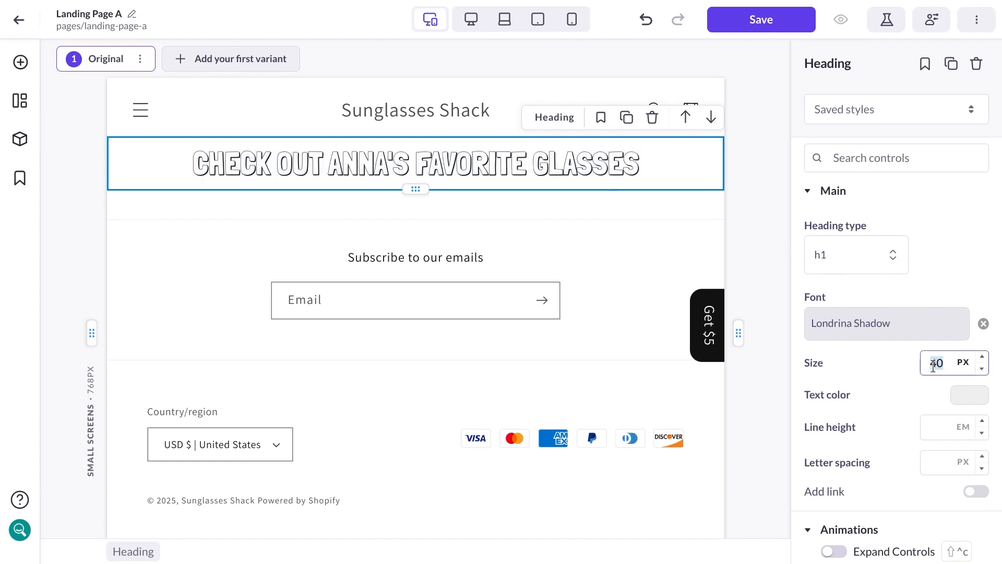
text(50)
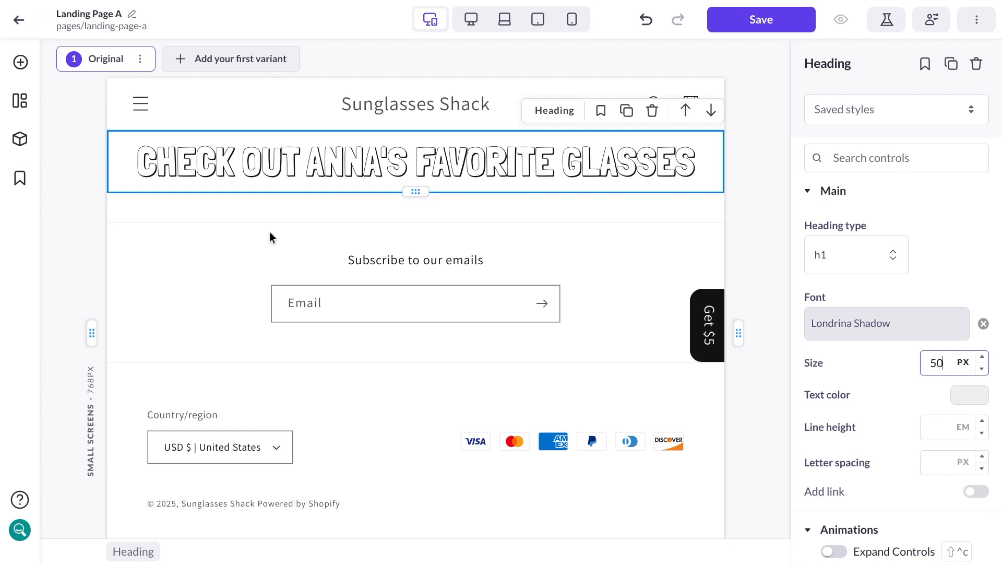
Step: Add an Image element above the heading and fill it with the media library photo of the woman holding her sunglasses beside a ring light
click(20, 63)
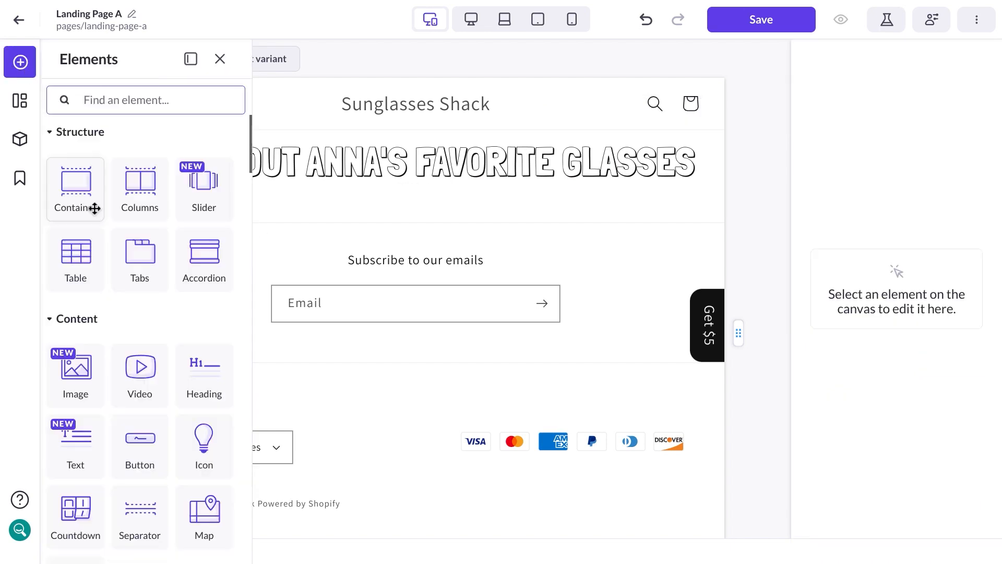
drag(76, 352, 311, 144)
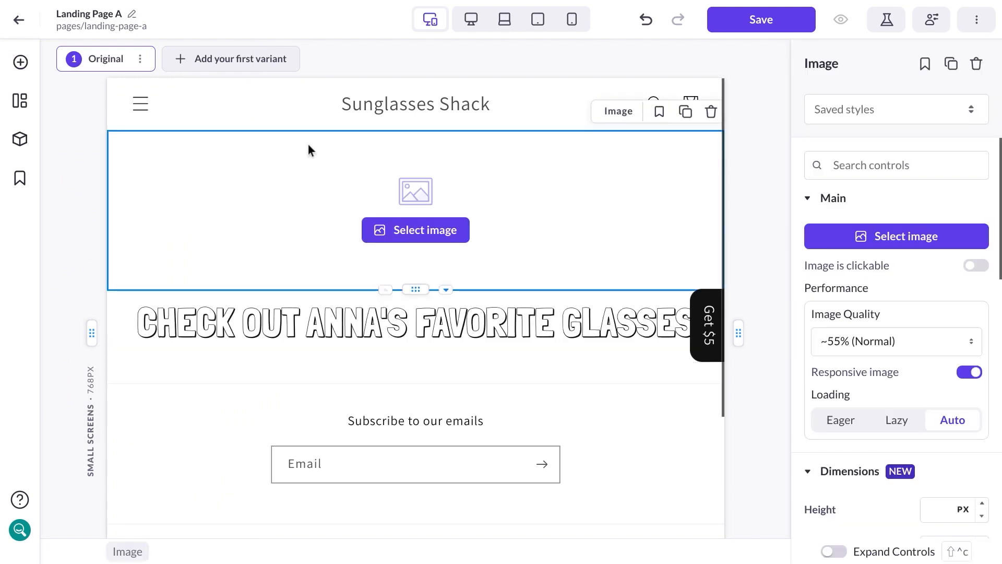
click(411, 230)
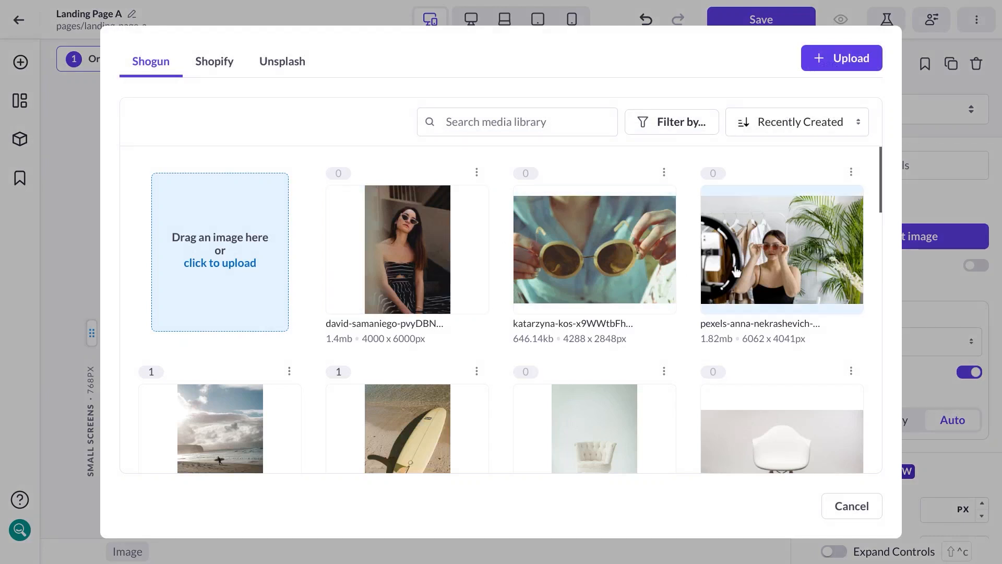
click(777, 261)
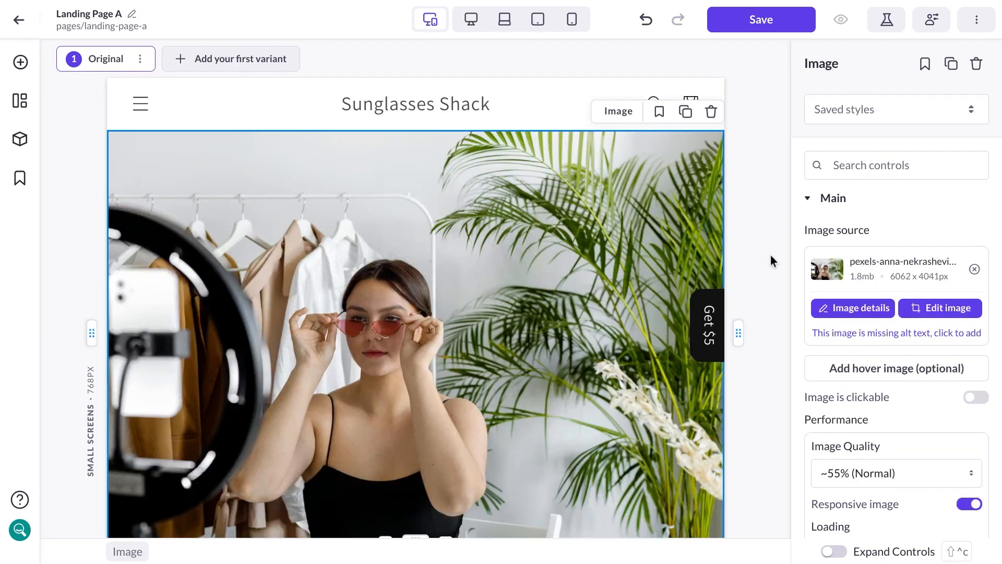
Step: Crop the banner image to a strip about 6062 × 1464 px starting at y position 1191, and save the crop
click(945, 311)
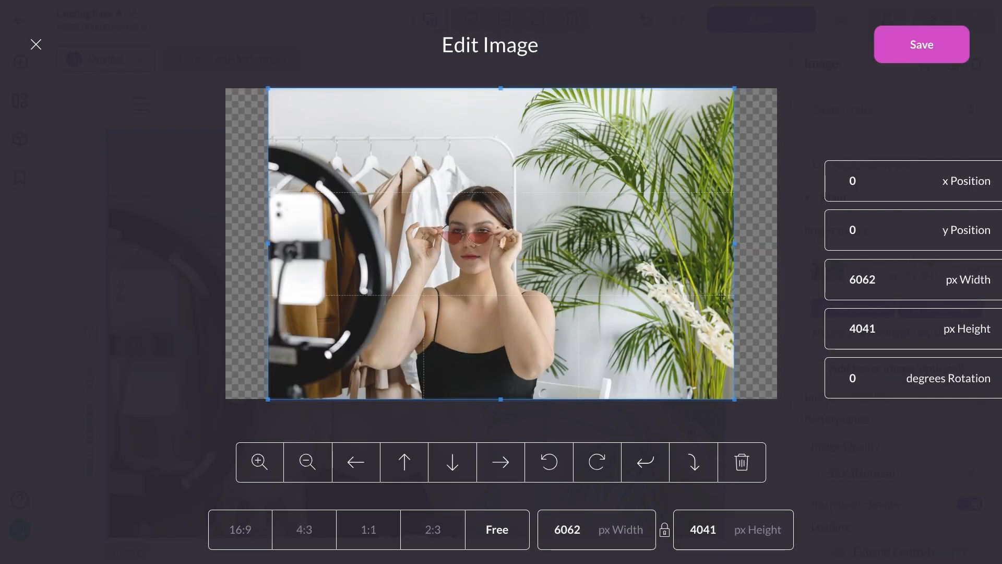
drag(499, 89, 498, 180)
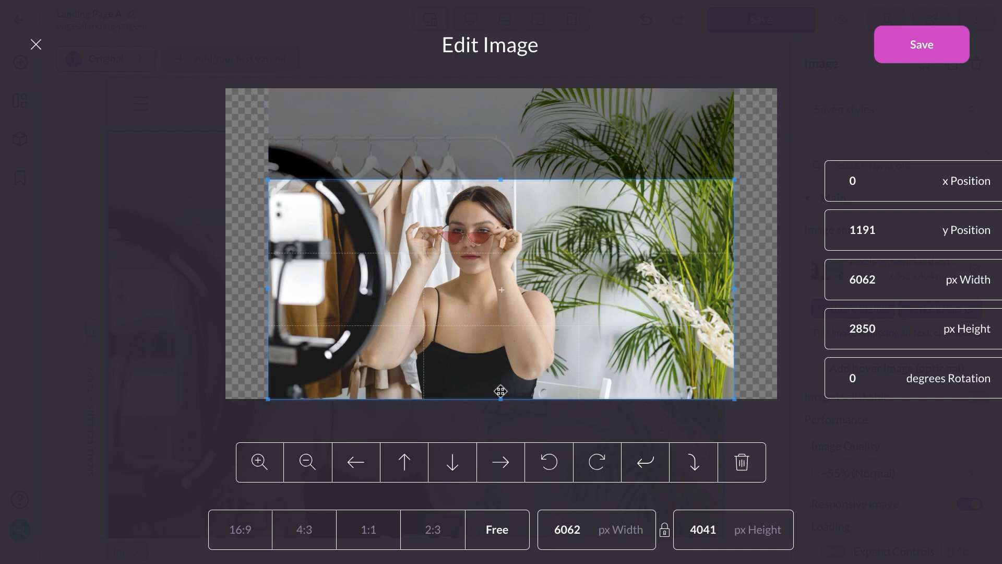
drag(501, 398, 501, 294)
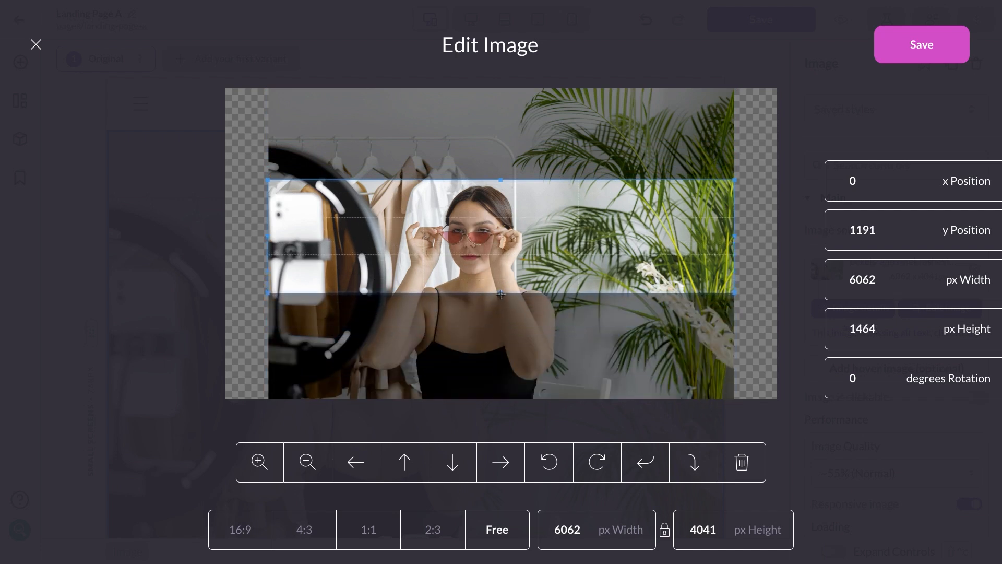
click(937, 49)
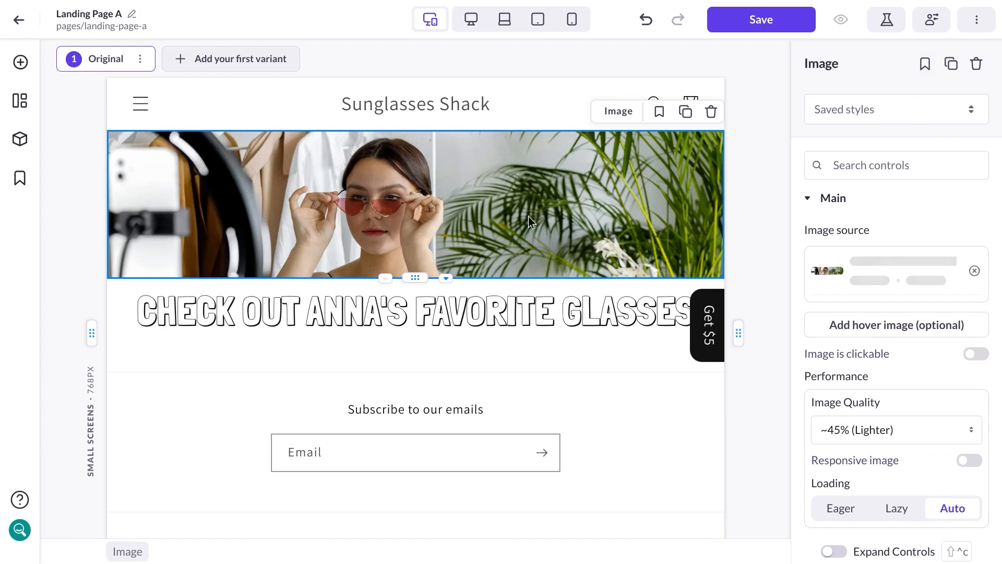
Step: Set the top margin of the heading below the banner to 10 px
scroll(524, 299, down, 1)
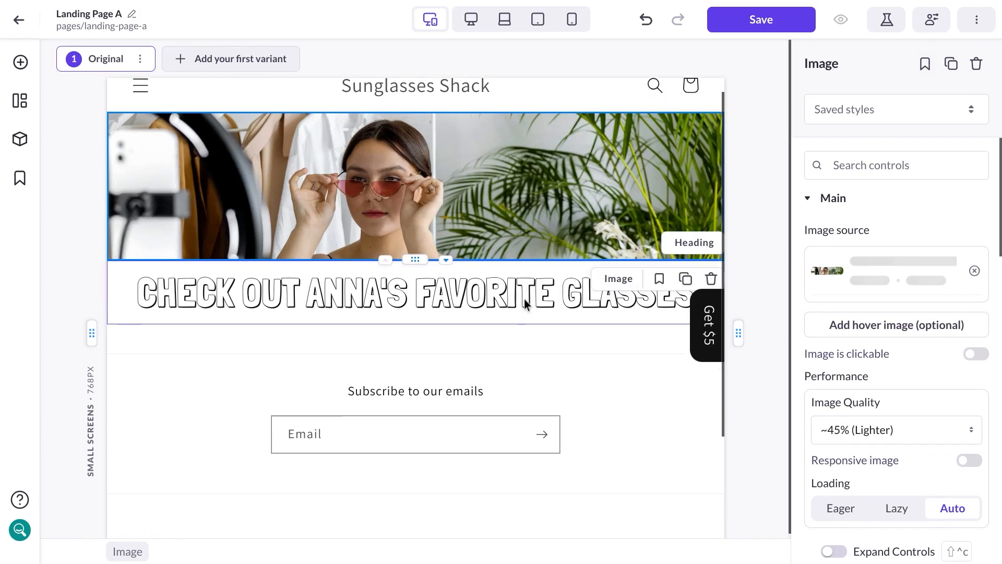
double_click(528, 292)
scroll(880, 381, down, 5)
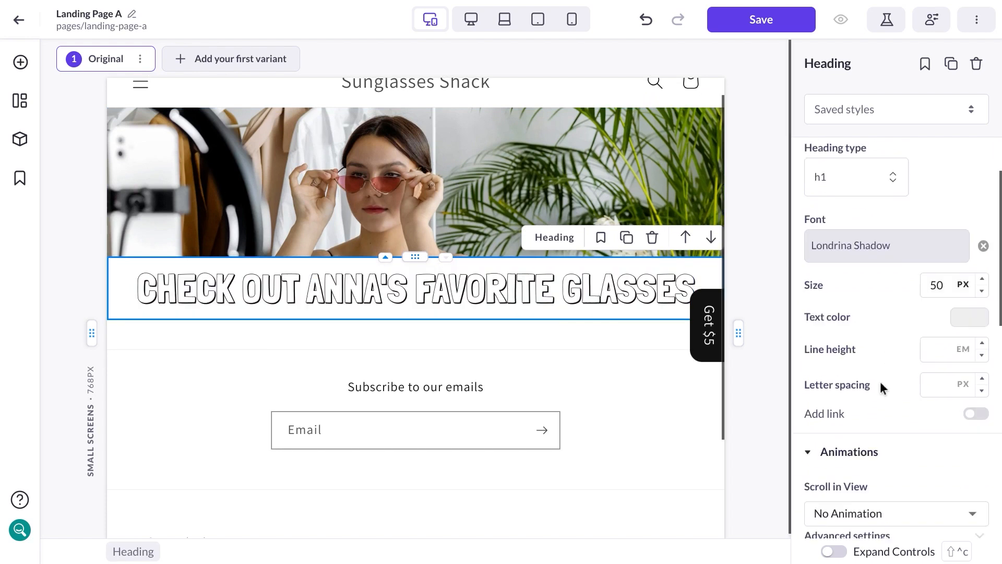
scroll(884, 366, down, 4)
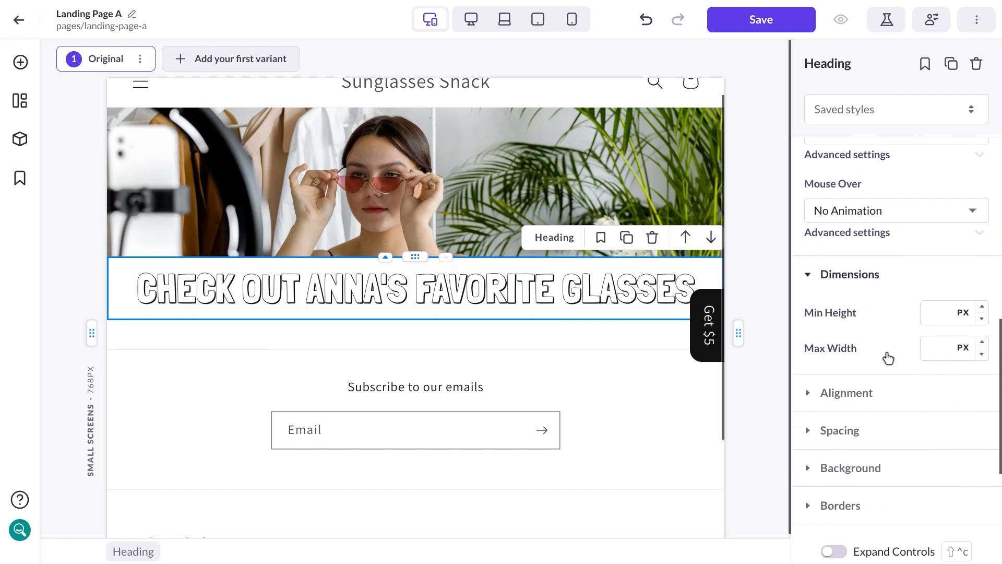
click(849, 416)
scroll(894, 294, down, 3)
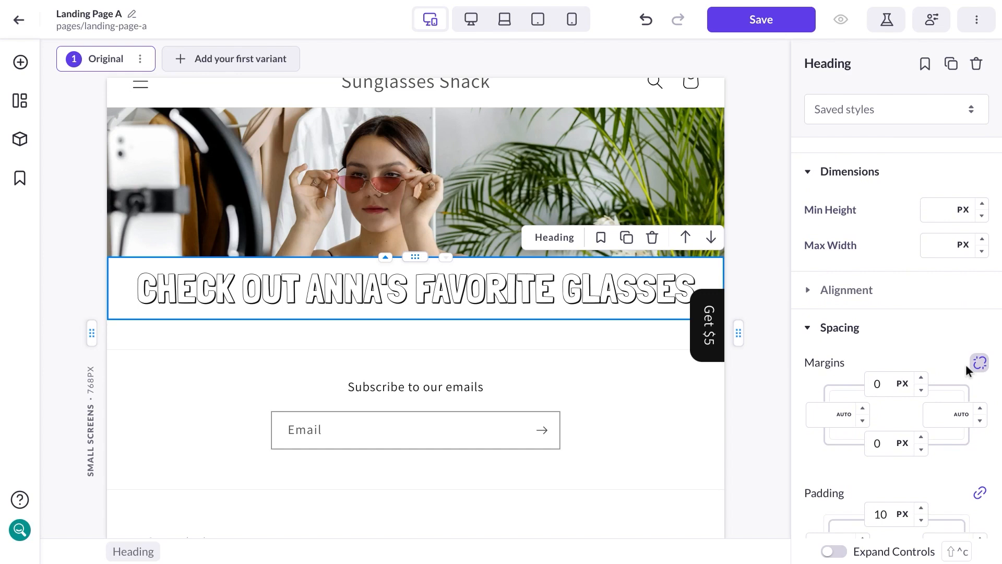
click(875, 384)
text(2)
double_click(487, 325)
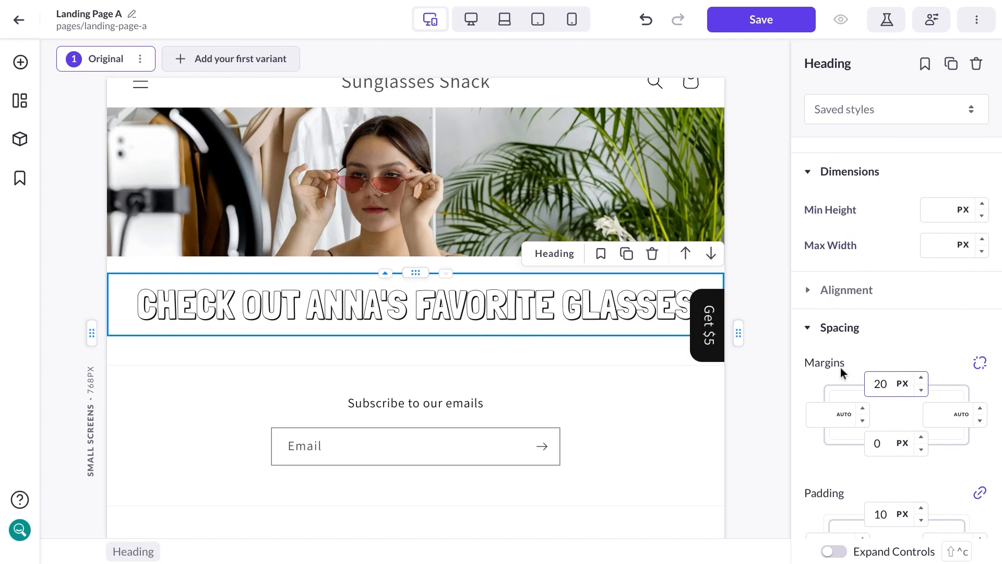
key(BackSpace)
text(1)
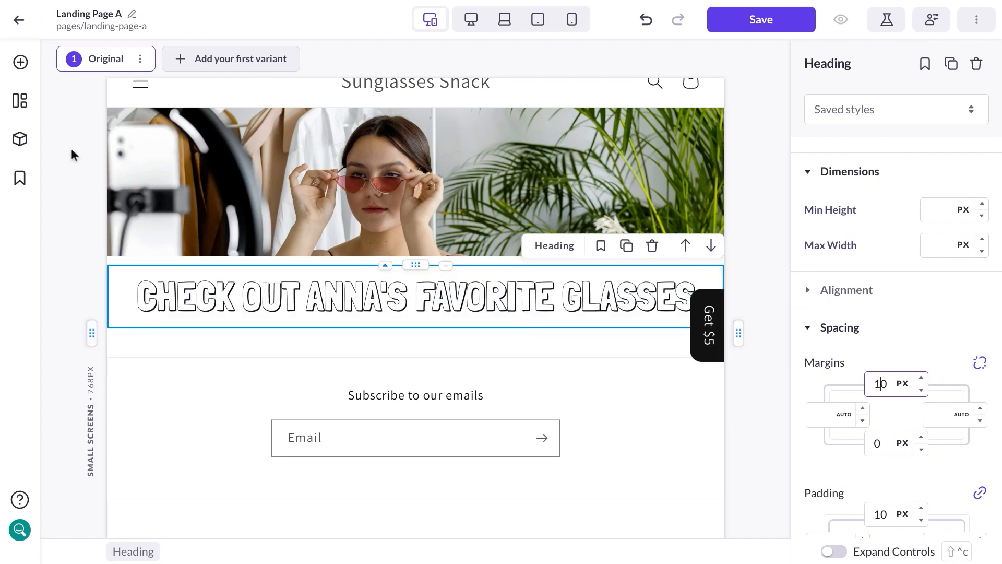
Step: Add a Shopify Product Box element below the heading
click(22, 64)
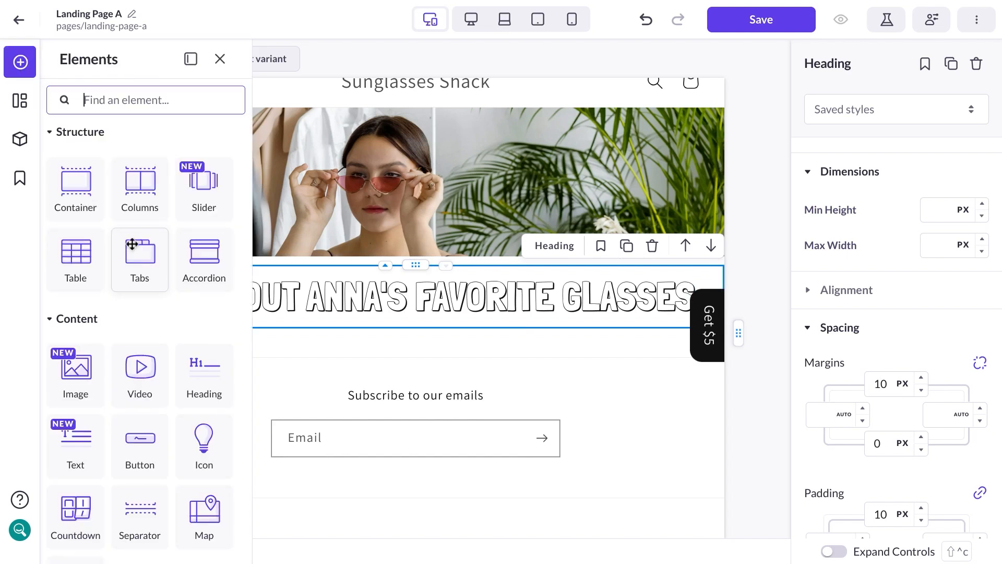
scroll(140, 256, down, 3)
scroll(142, 251, down, 7)
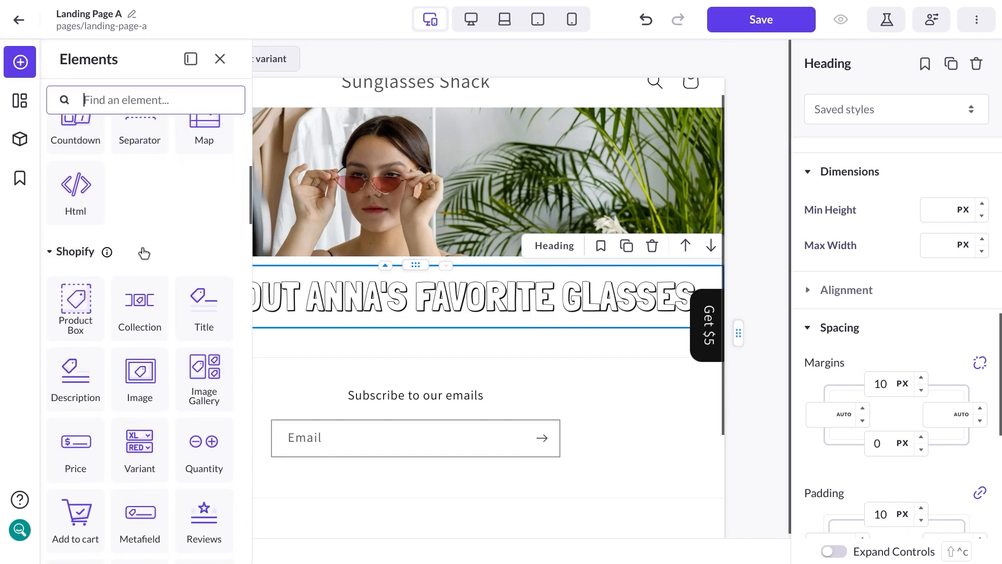
scroll(140, 242, up, 1)
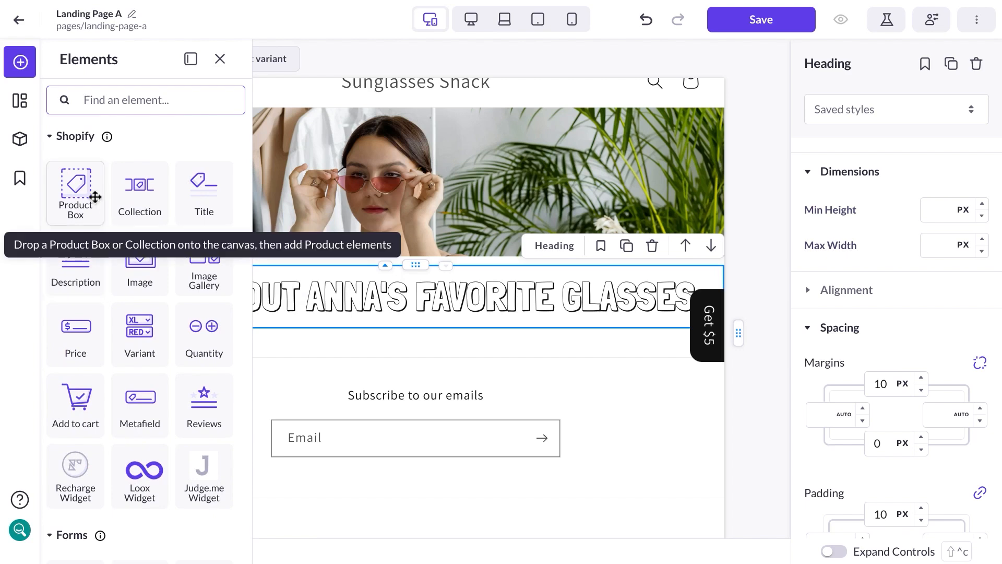
drag(75, 188, 401, 324)
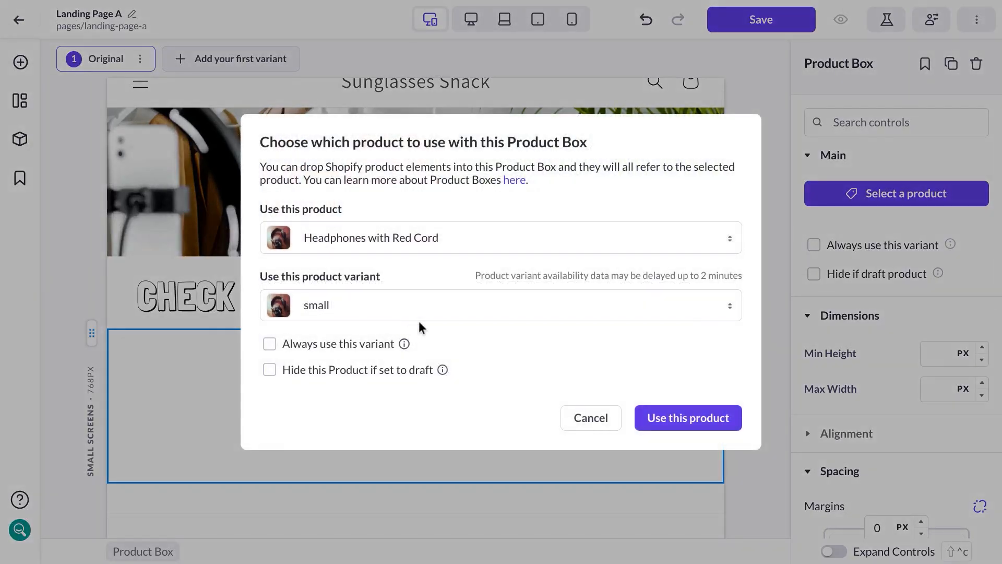
Step: Assign The Caterina Cat Eye with its Default Title variant to the Product Box and save the page
click(496, 242)
text(cat)
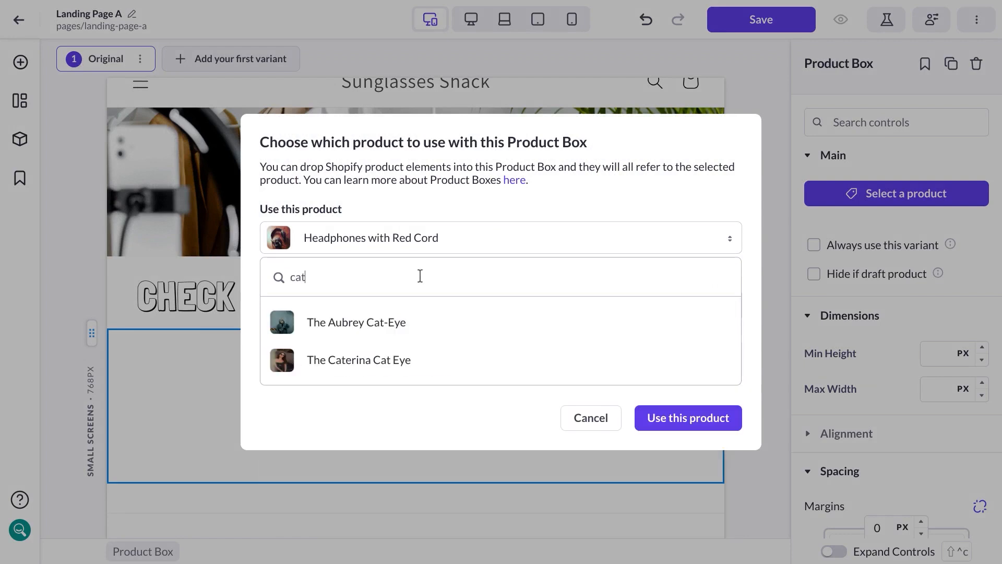
click(397, 360)
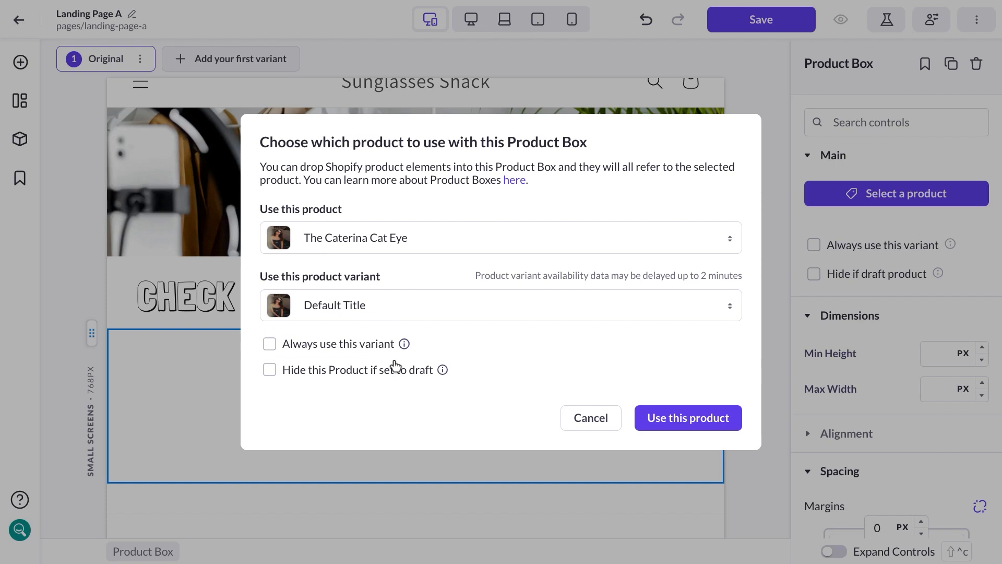
click(665, 418)
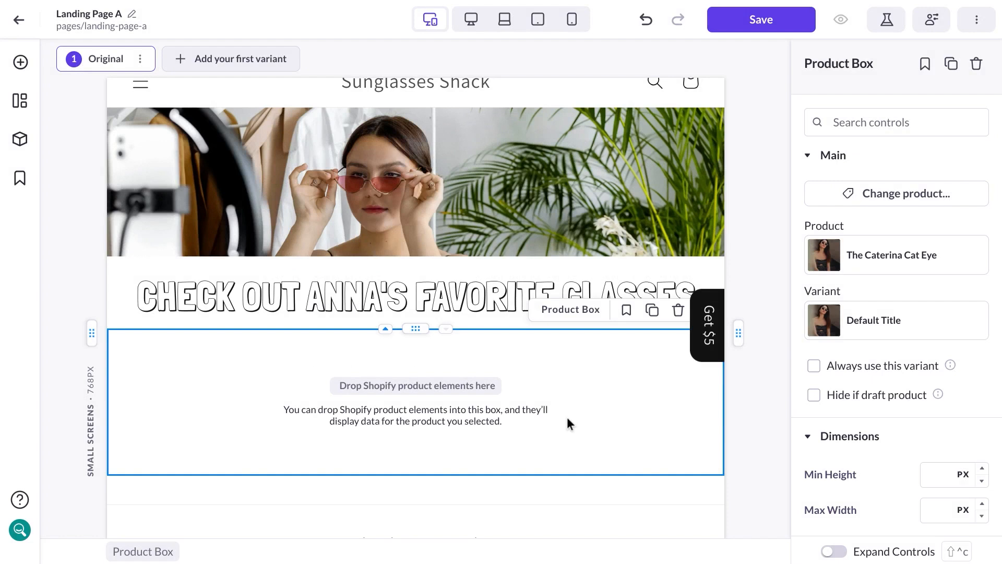
key(ctrl+s)
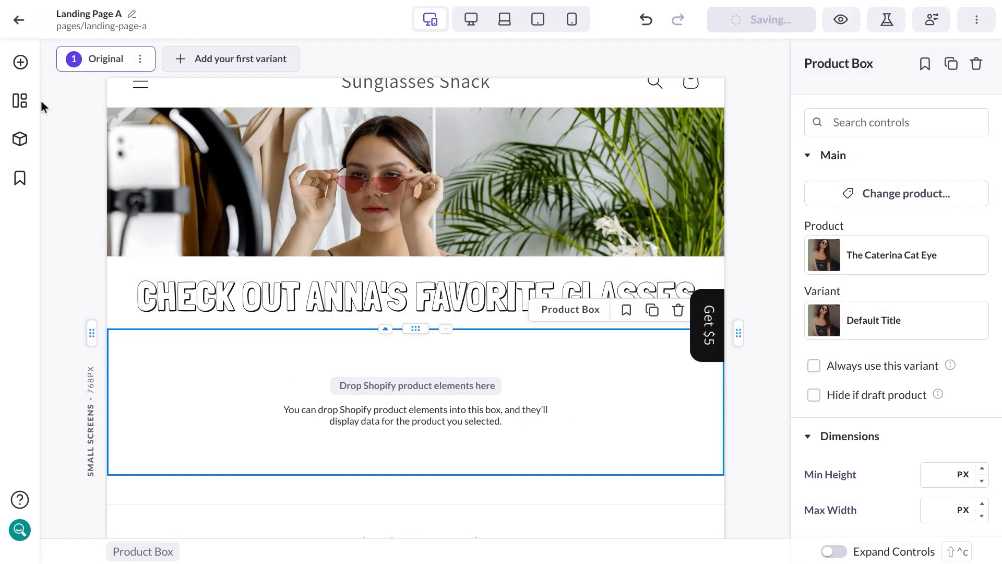
Step: Add the Shopify Title element inside the Product Box and set its heading type to h2
click(21, 63)
scroll(134, 266, down, 3)
scroll(134, 266, down, 7)
drag(204, 191, 387, 377)
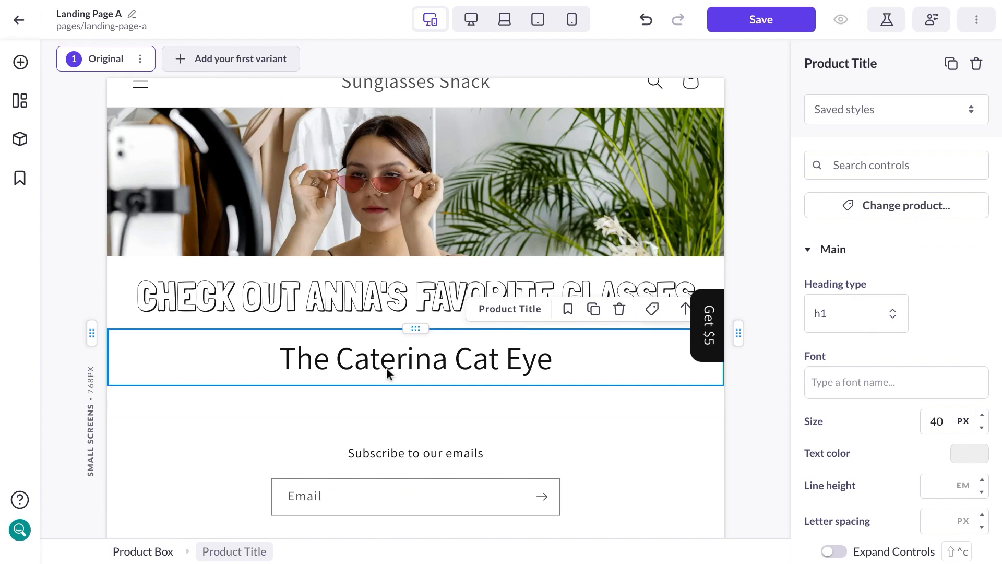
click(843, 317)
click(837, 379)
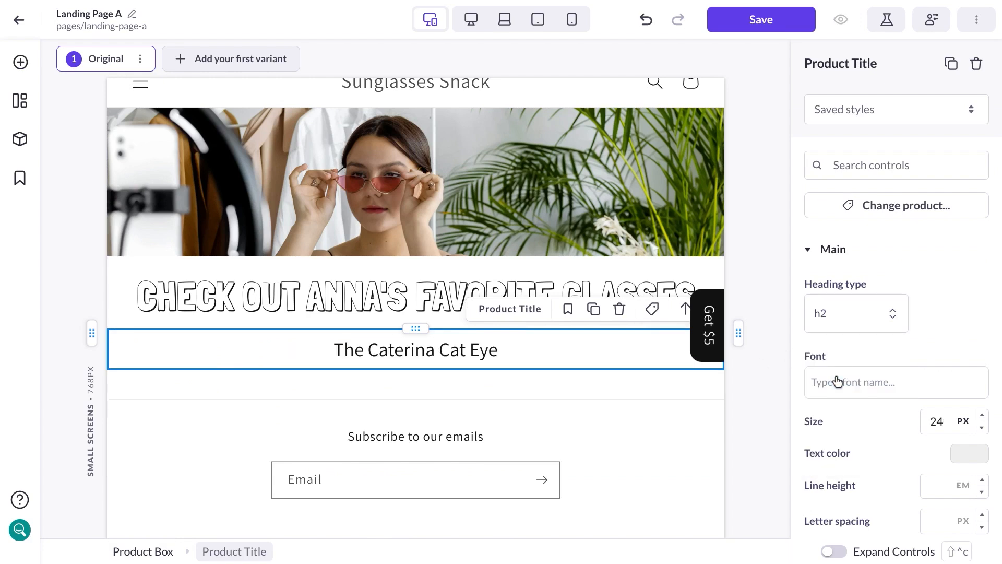
Step: Set the product title's font to Londrina Solid
scroll(928, 302, down, 2)
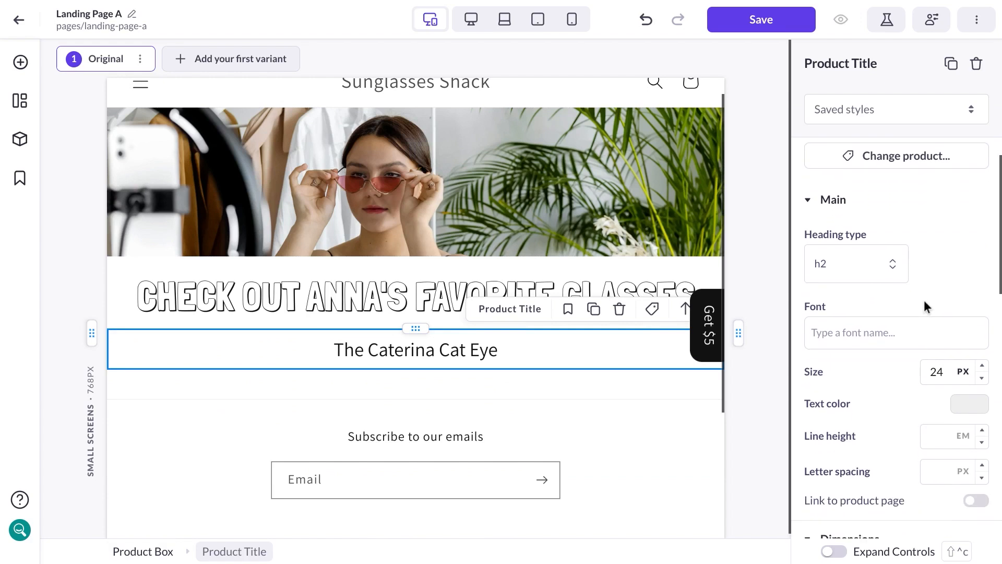
scroll(924, 303, down, 1)
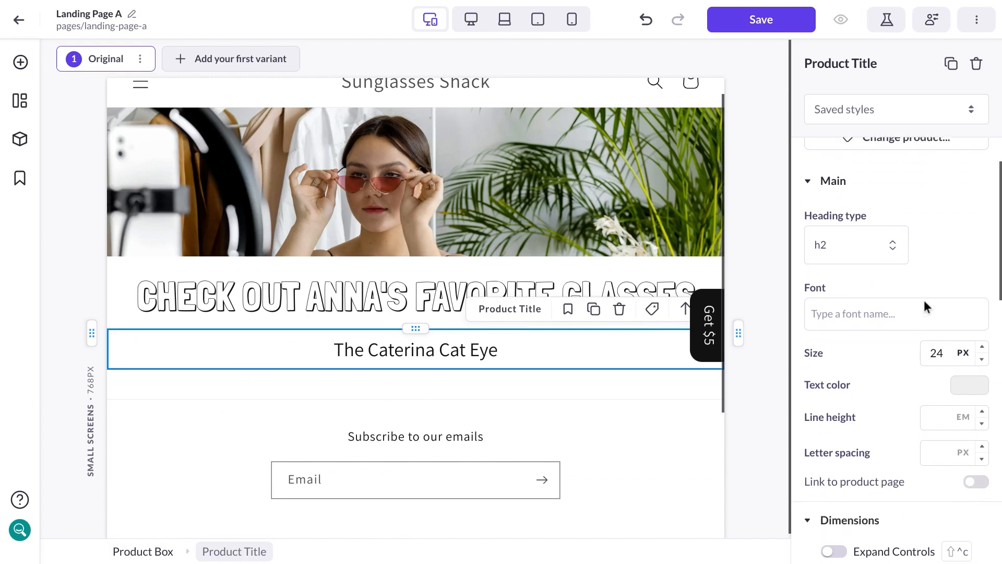
click(845, 321)
text(lo)
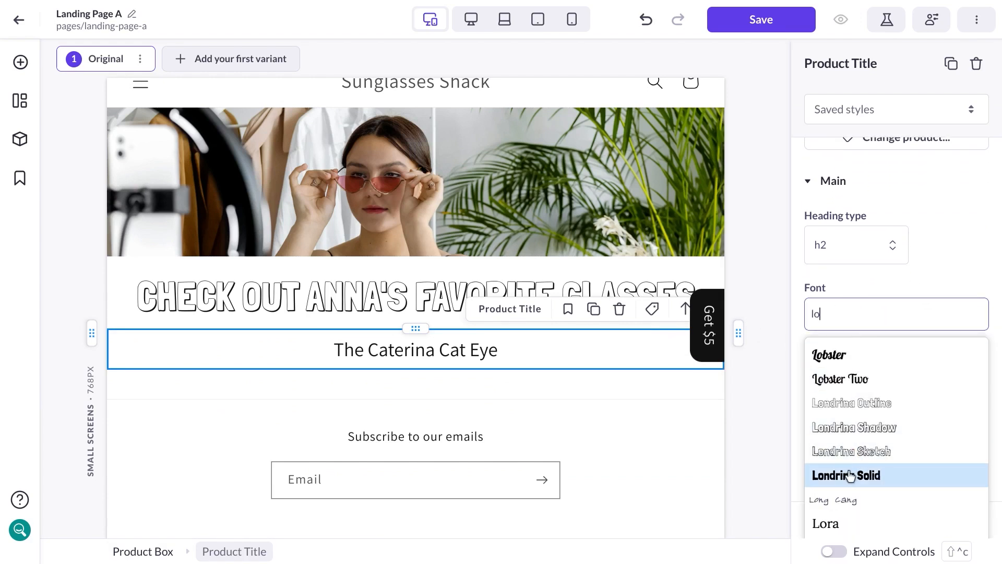
click(850, 476)
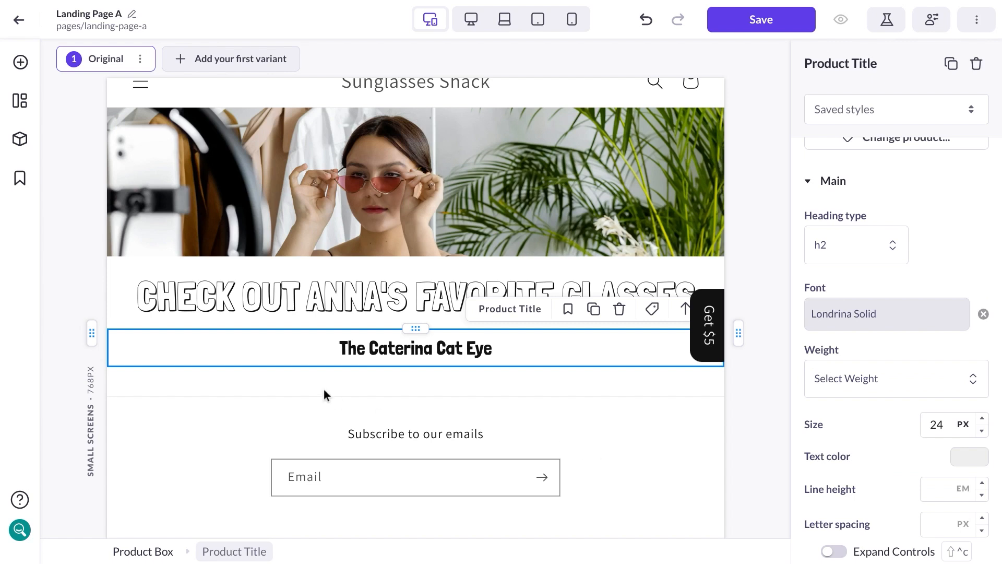
Step: Add the Shopify Image element below the product title and set its max width to 250 px
click(20, 63)
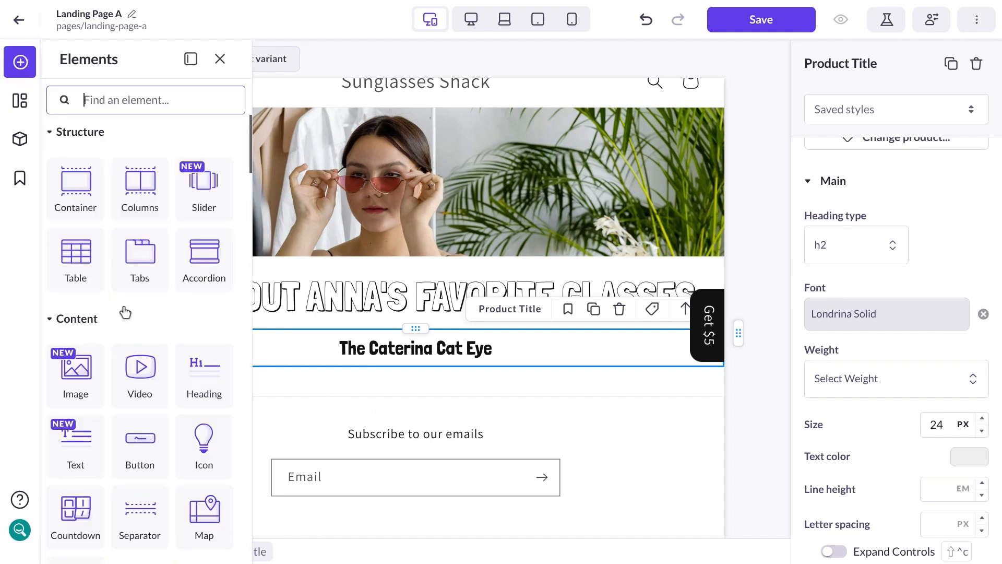
scroll(125, 289, down, 8)
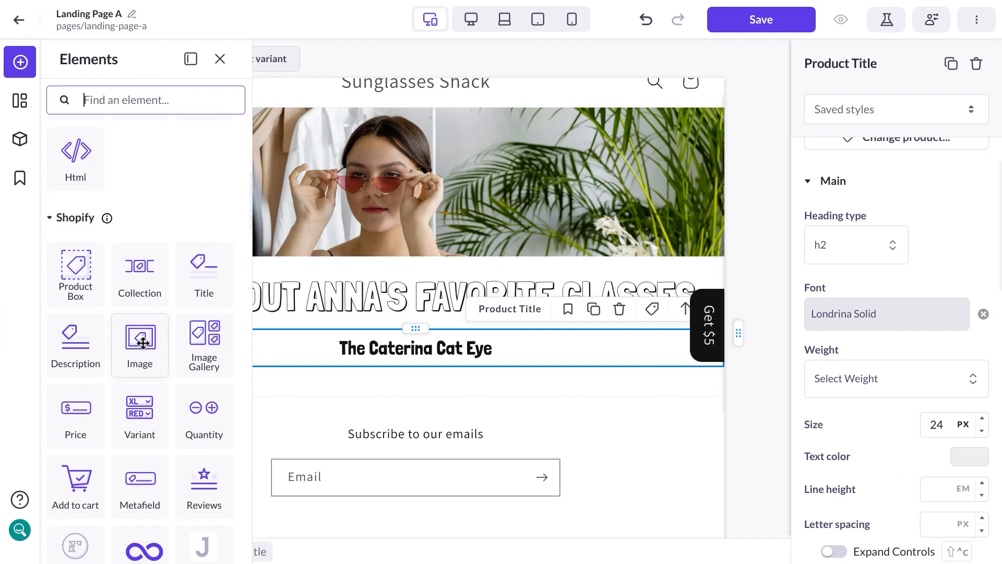
drag(139, 340, 388, 363)
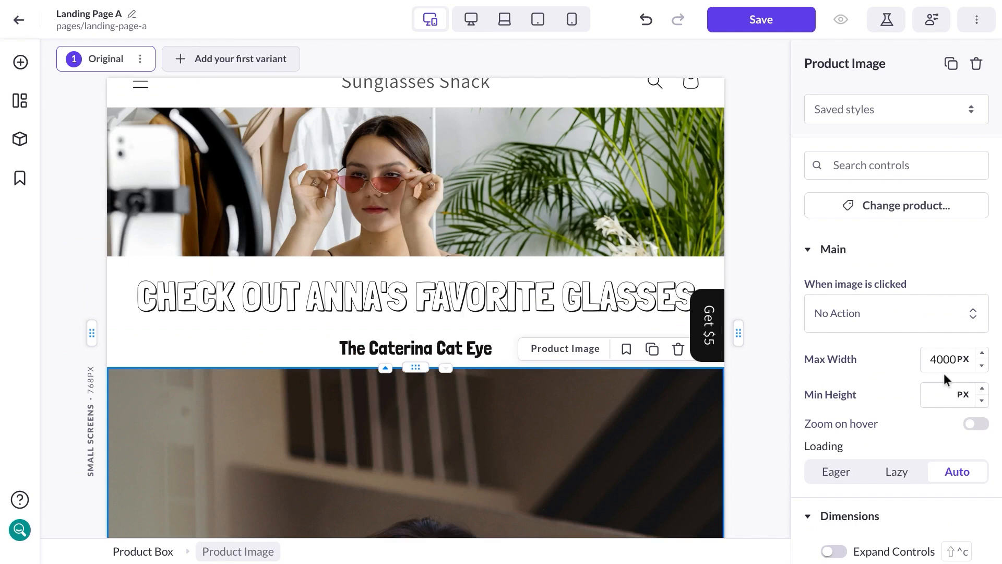
drag(951, 360, 927, 359)
text(250)
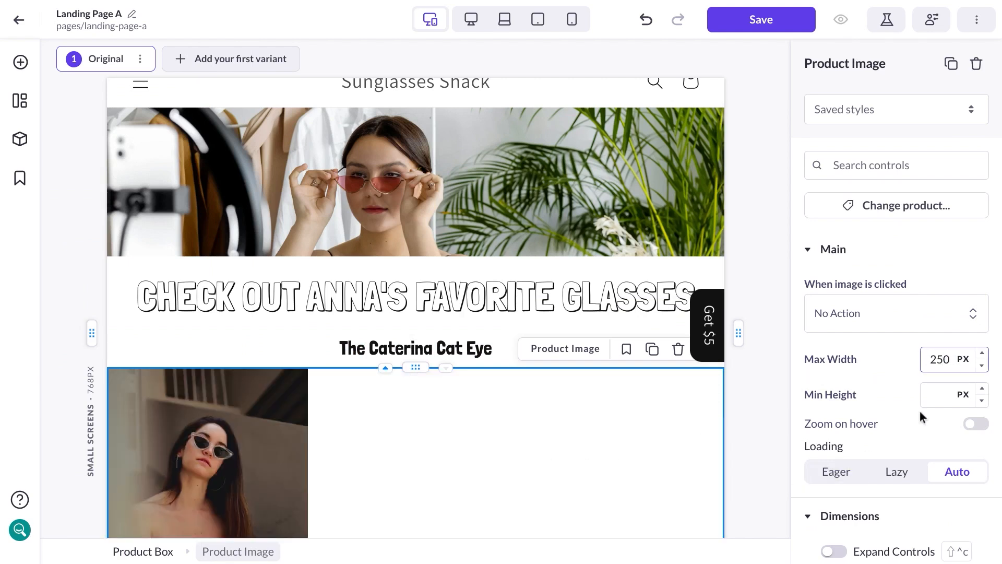
Step: Align the product image to the center of the Product Box
scroll(921, 404, down, 5)
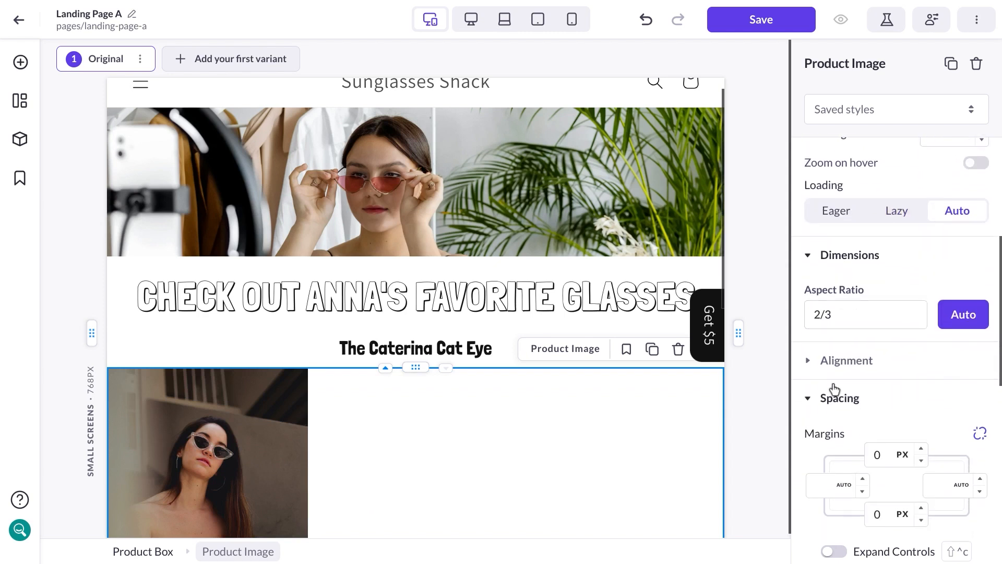
click(811, 360)
click(898, 404)
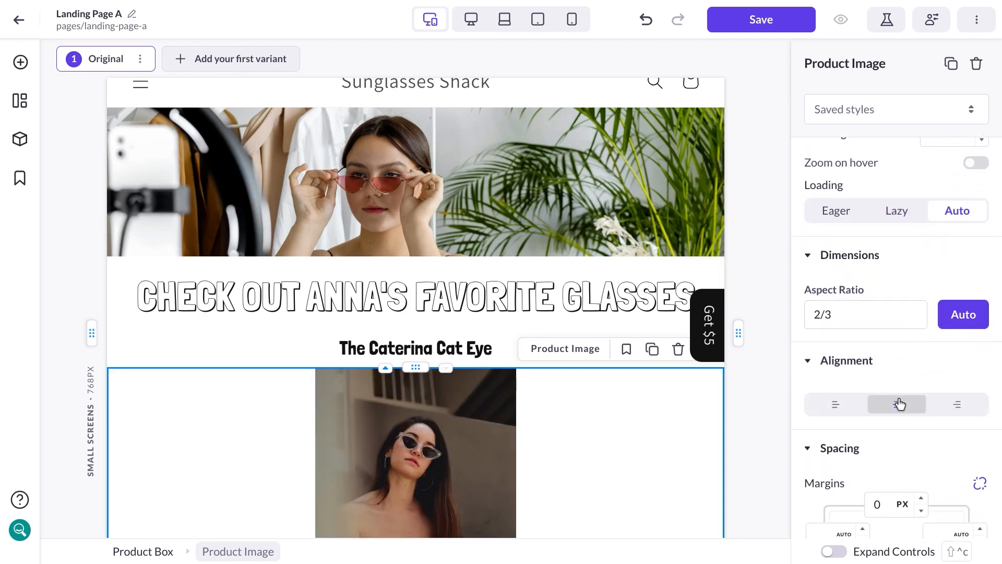
Step: Add the Shopify Price element below the product image in the Product Box
scroll(530, 401, down, 5)
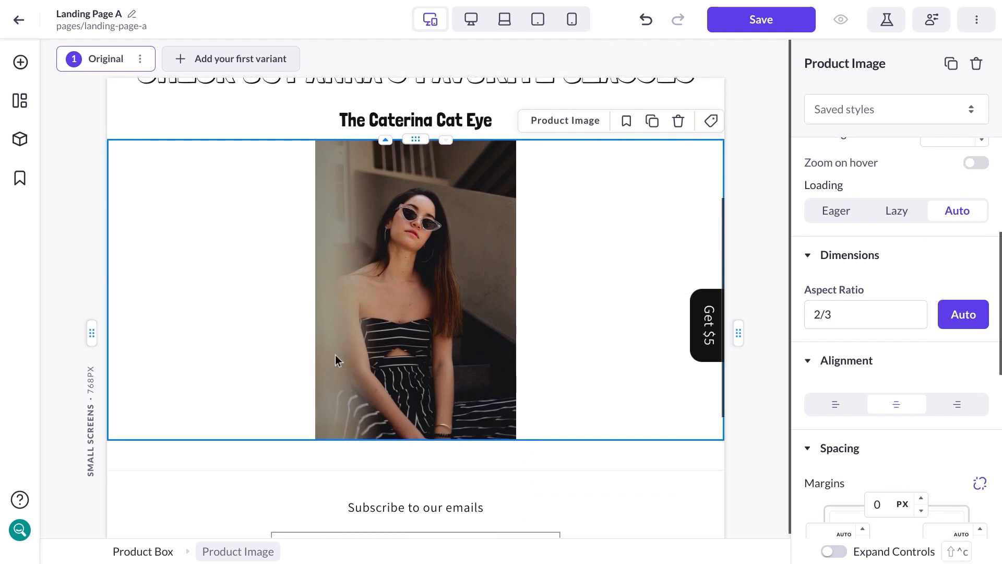
click(20, 62)
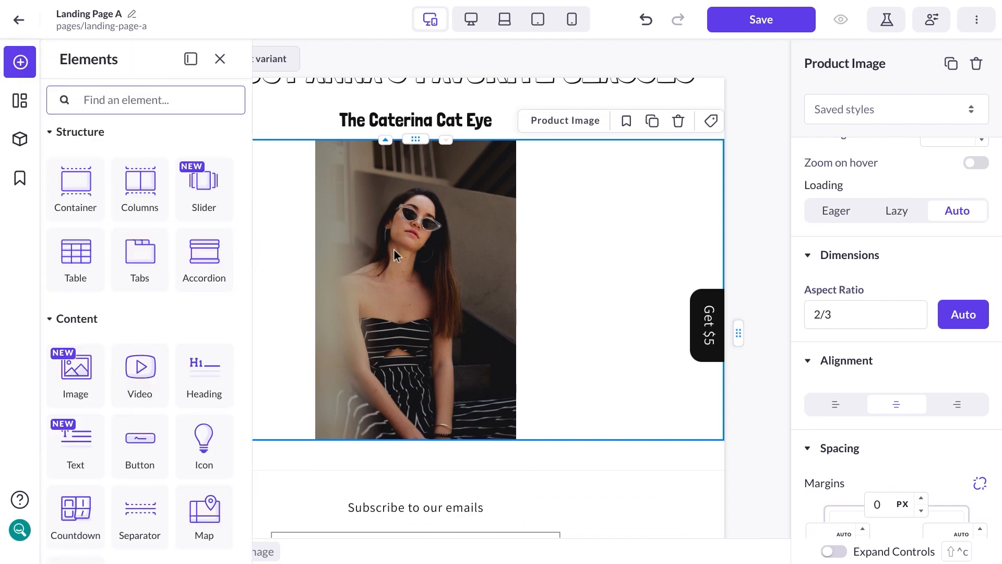
scroll(136, 288, down, 8)
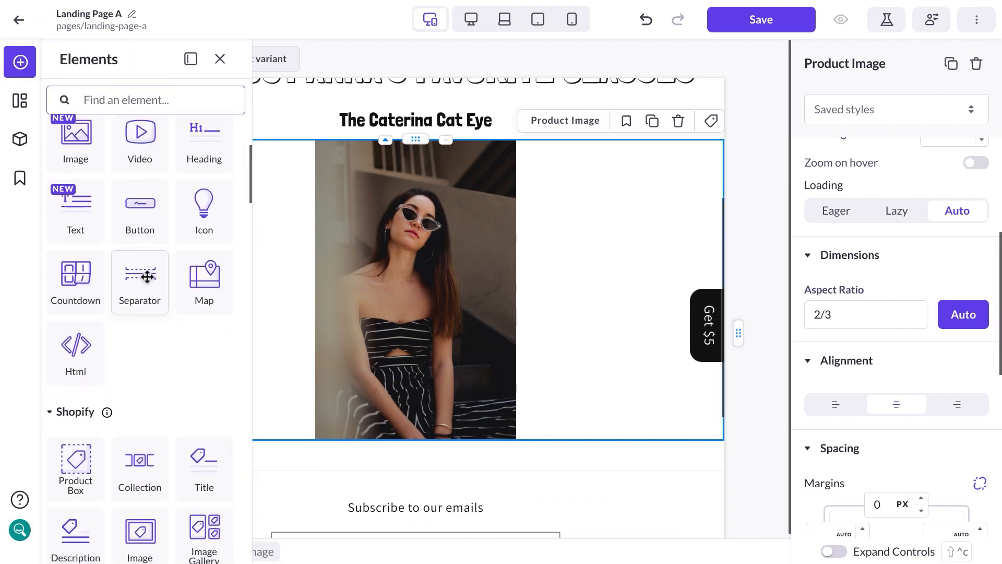
drag(75, 410, 380, 418)
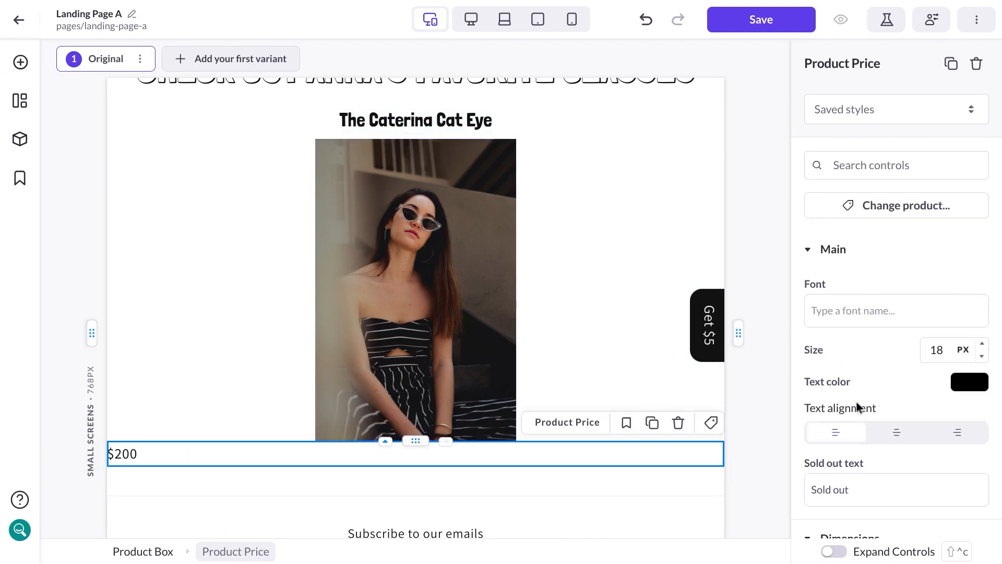
Step: Center the product price text and set its font to Londrina Solid
click(898, 430)
click(847, 305)
text(lo)
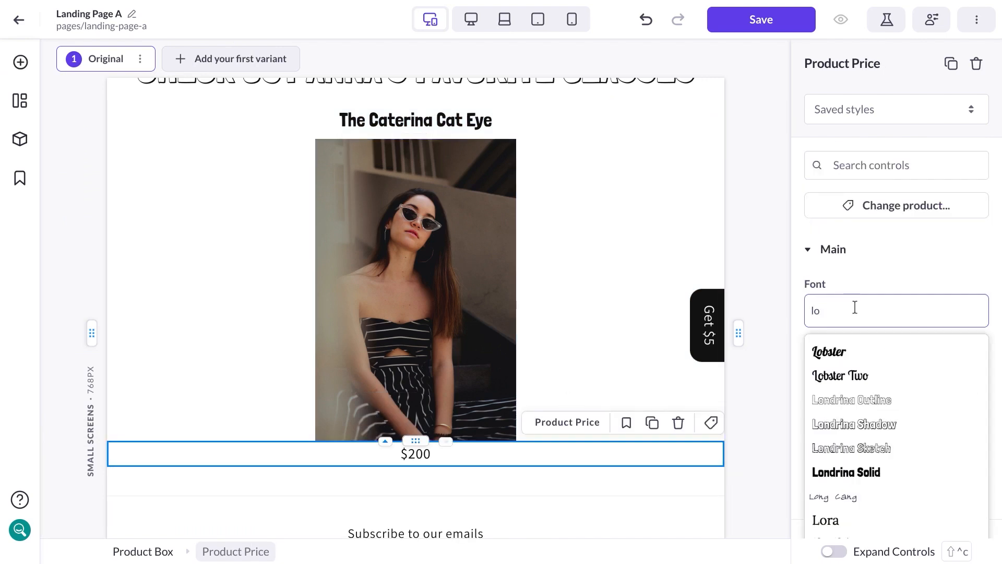
click(886, 472)
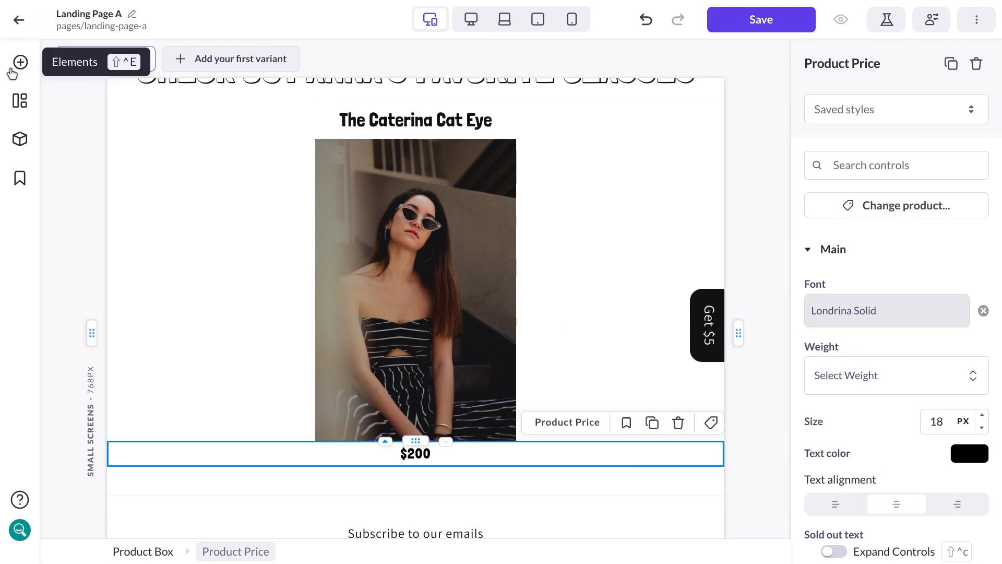
Step: Add the Shopify Add to Cart element below the price in the Product Box
click(16, 73)
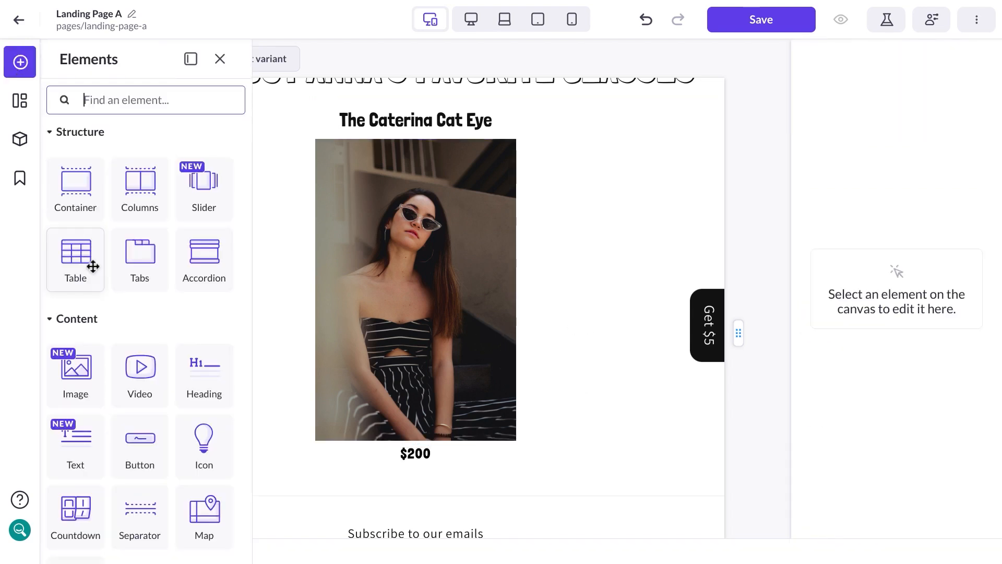
scroll(93, 266, down, 3)
scroll(94, 270, down, 7)
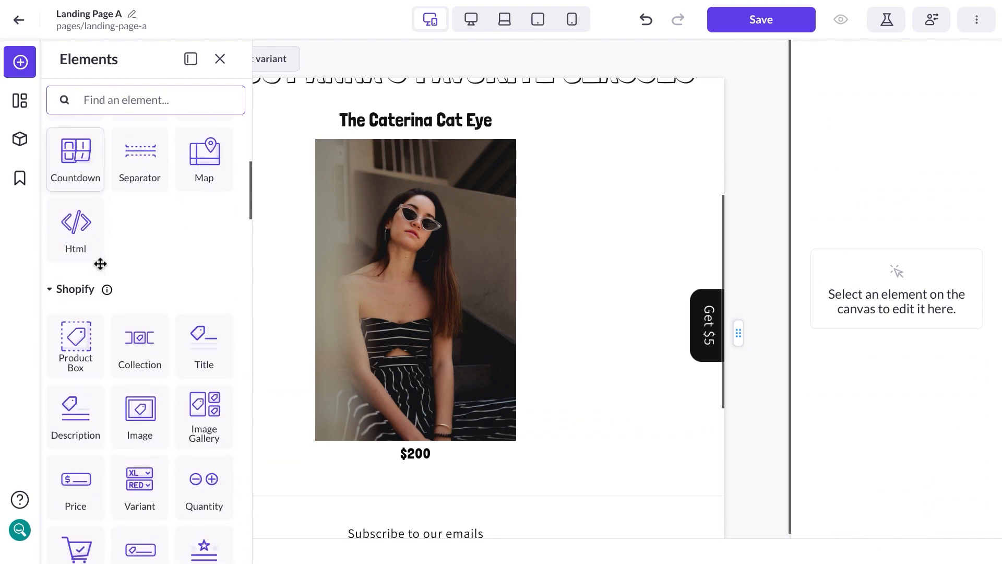
drag(76, 399, 430, 465)
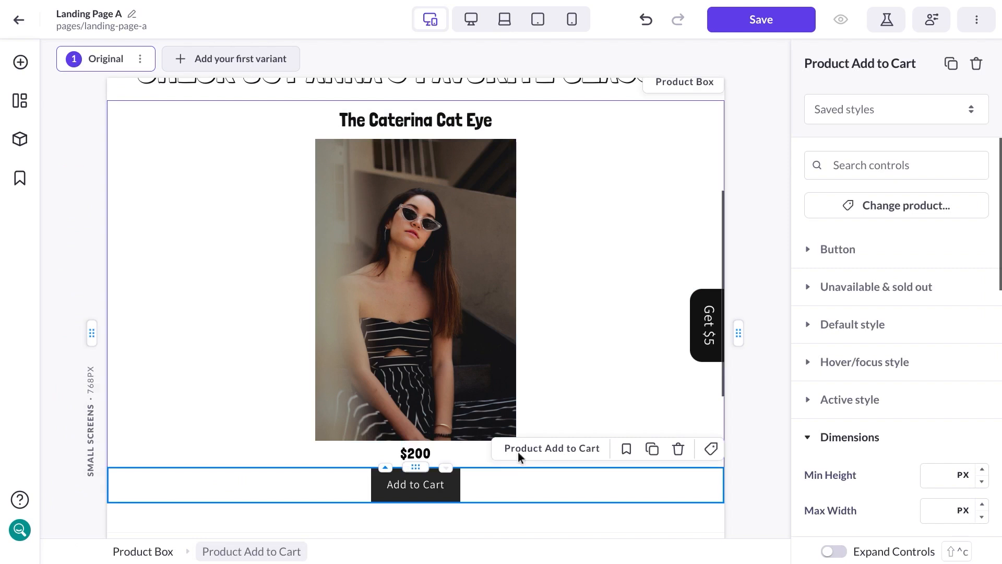
Step: Set the Add to Cart button's font to Londrina Solid
scroll(535, 443, down, 2)
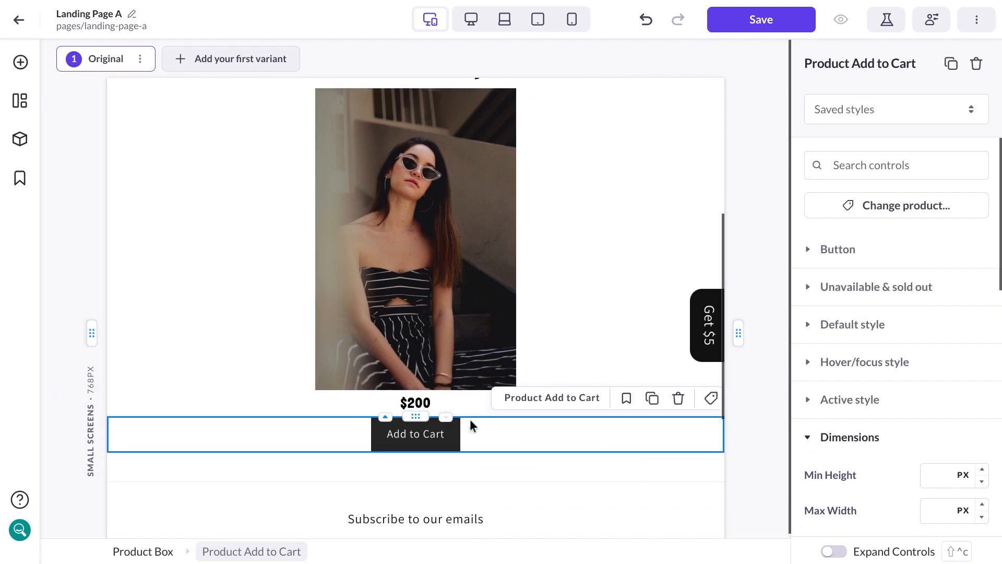
click(848, 251)
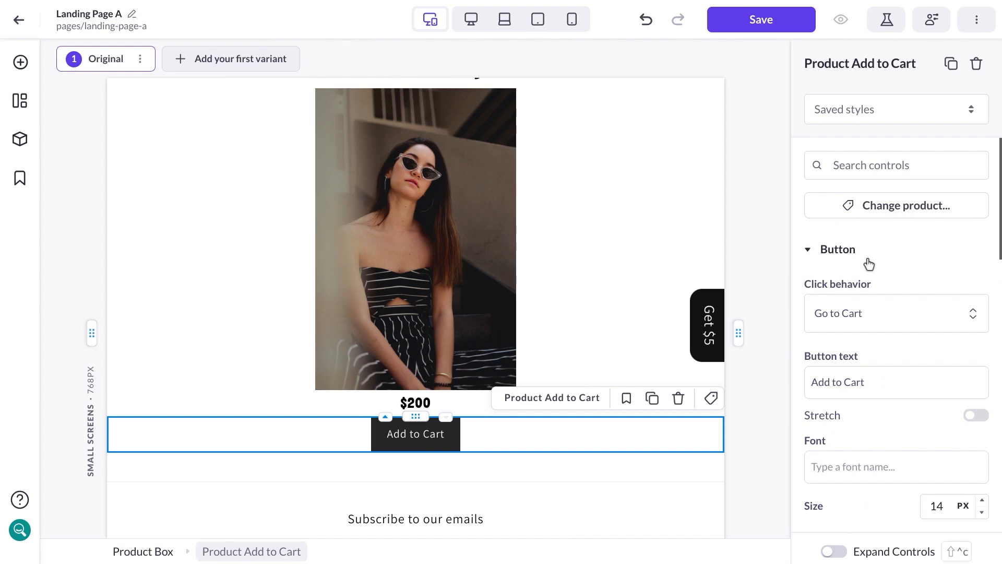
scroll(872, 269, down, 2)
scroll(879, 274, down, 2)
click(849, 316)
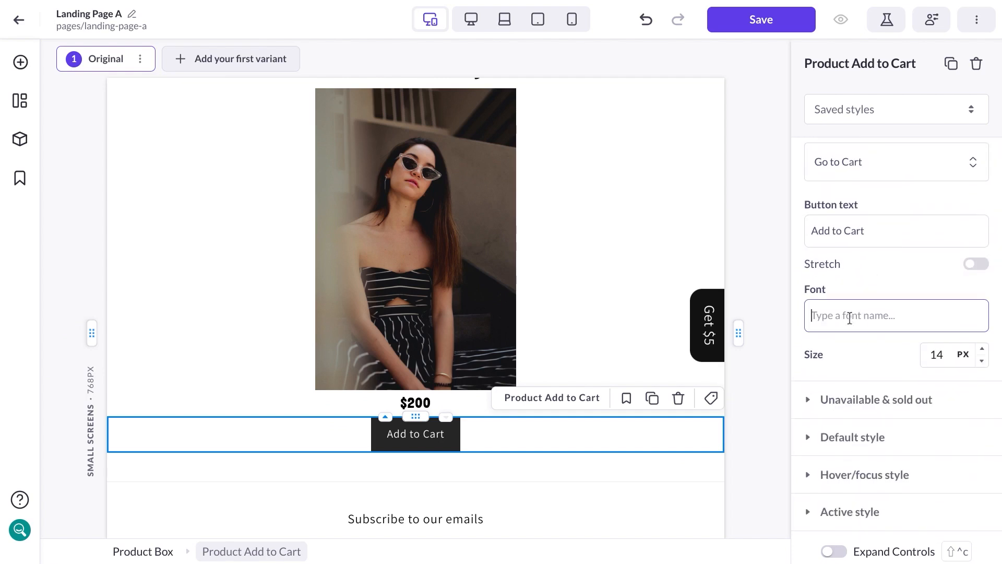
text(lo)
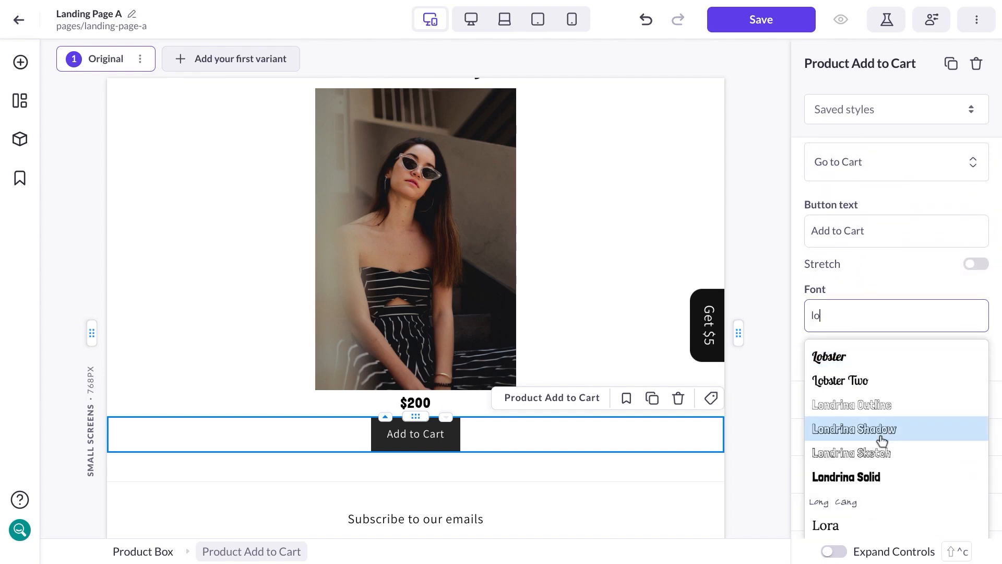
click(853, 479)
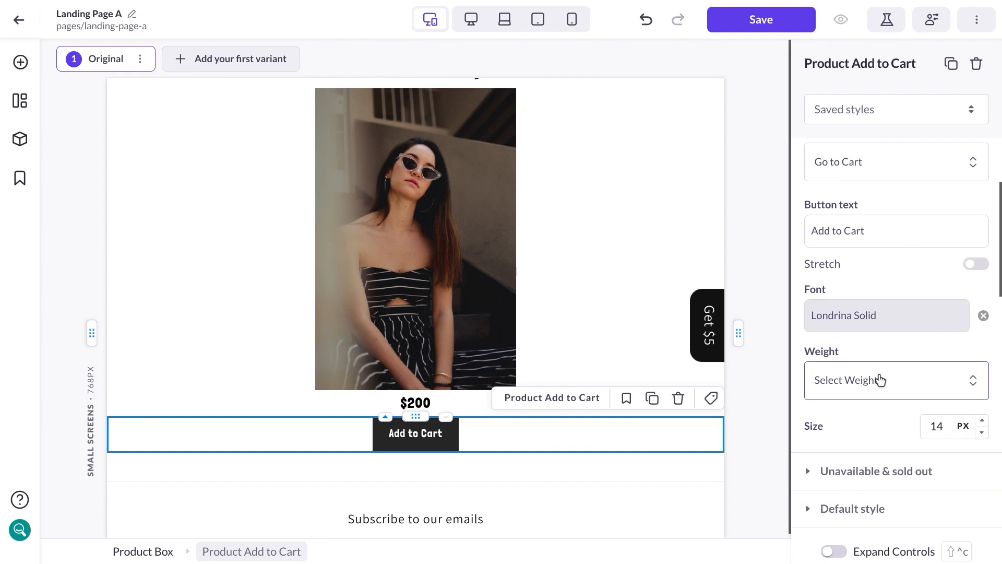
Step: Change the Add to Cart button's default solid background color to bright red
scroll(881, 379, down, 3)
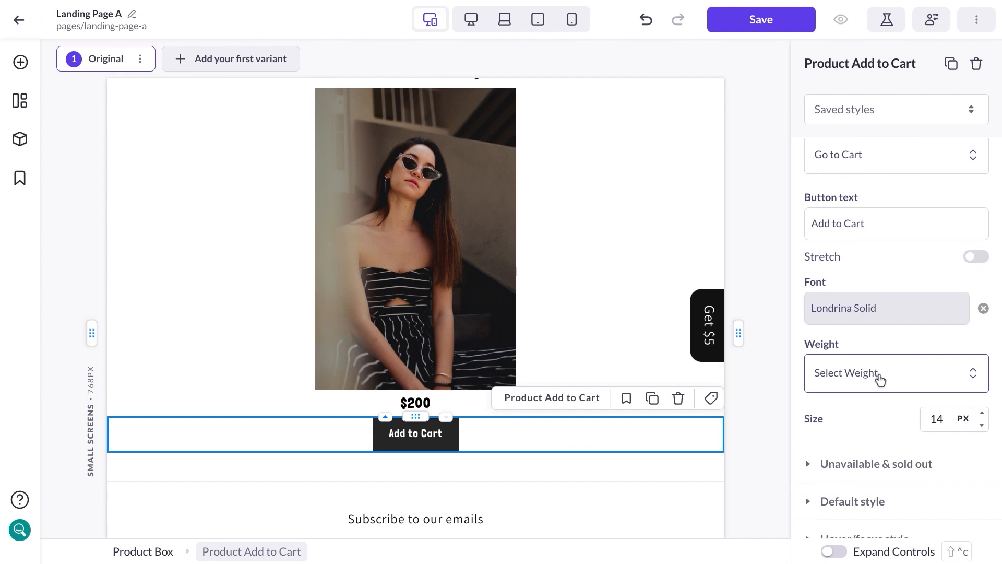
scroll(866, 381, down, 1)
click(864, 383)
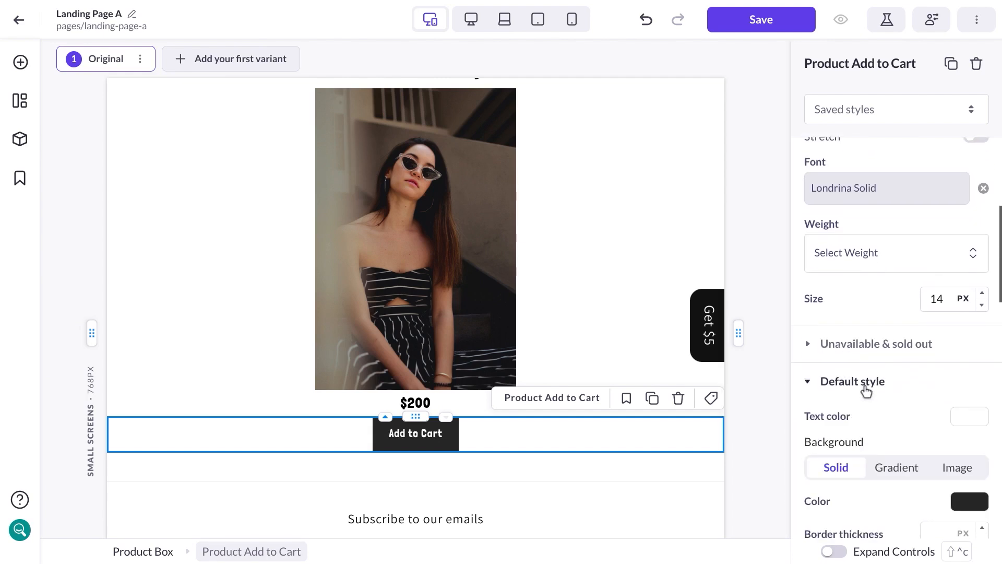
scroll(901, 384, down, 2)
click(969, 400)
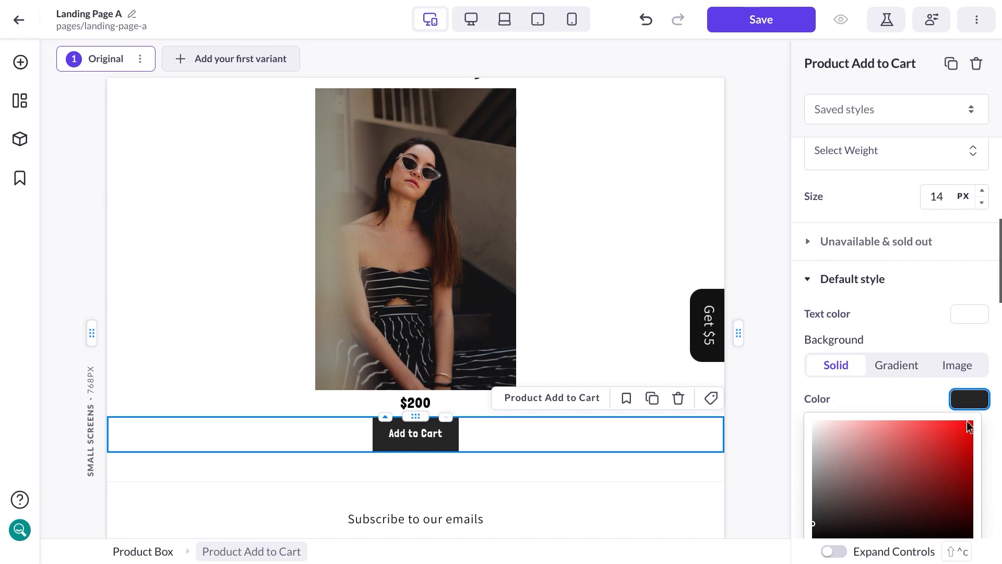
click(969, 425)
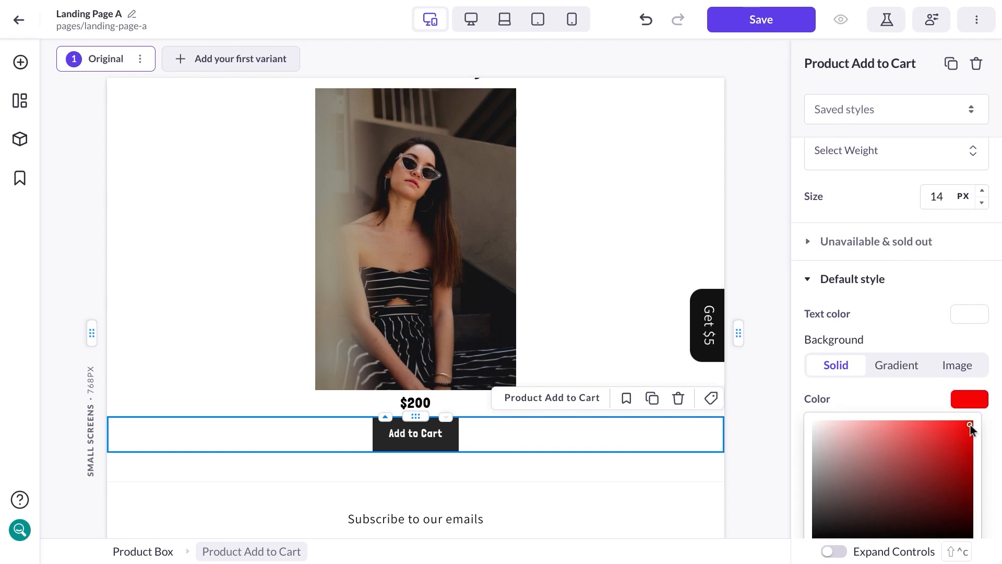
click(676, 462)
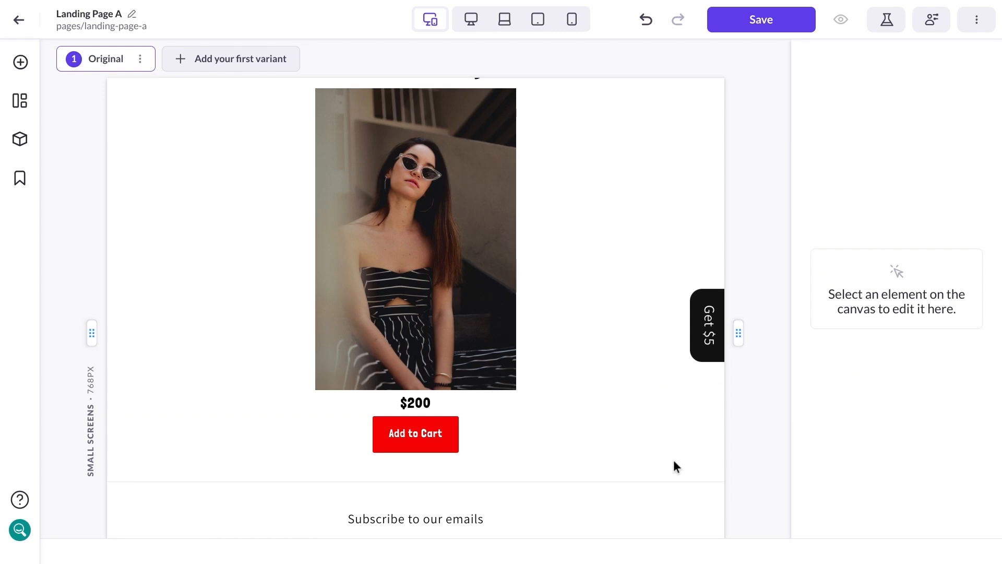
Step: Save the landing page and publish it
scroll(658, 432, up, 5)
scroll(638, 446, up, 2)
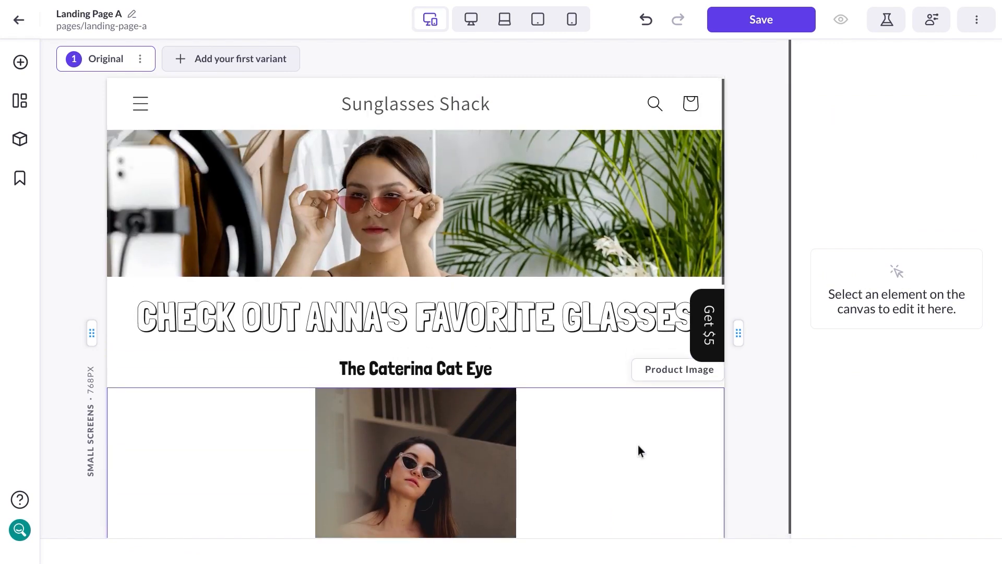
click(759, 26)
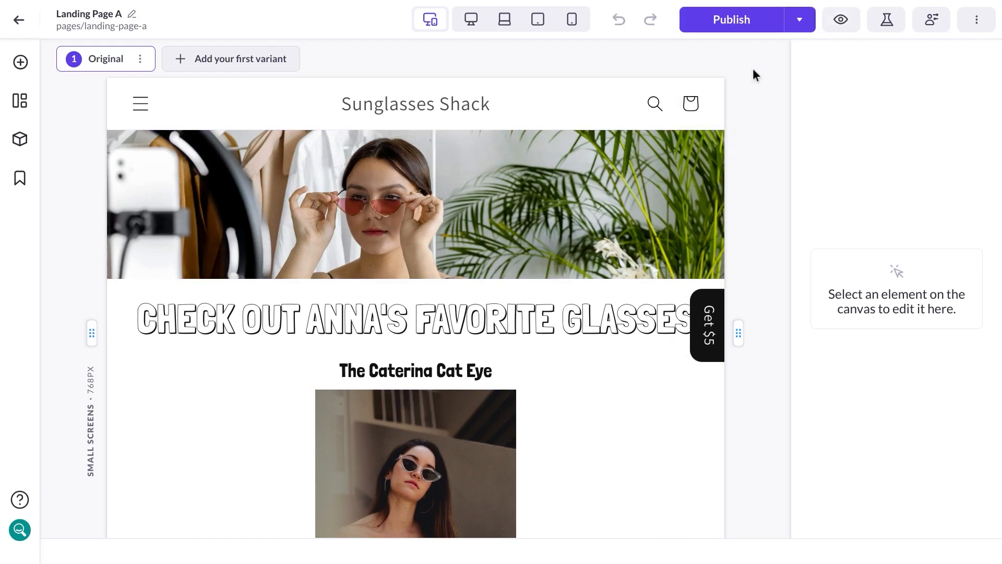
click(751, 29)
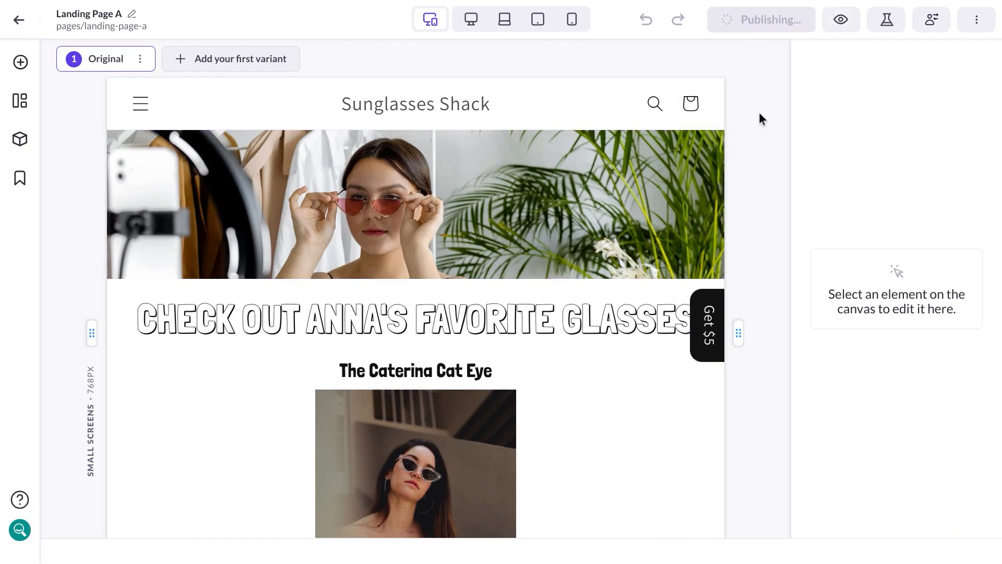